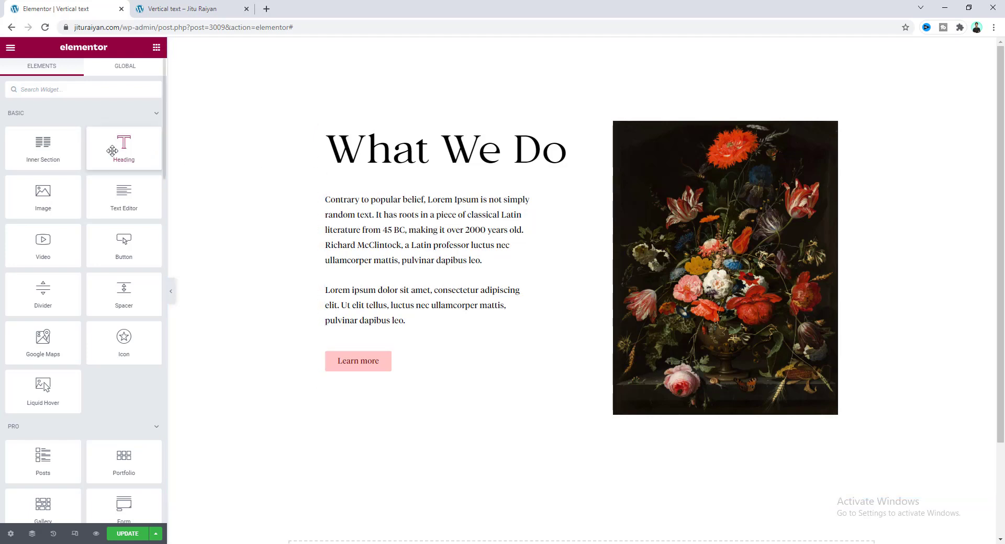
# Drop a Heading widget above 'What We Do' and replace its placeholder with ABOUT US
pyautogui.moveTo(121, 151); pyautogui.dragTo(382, 132)
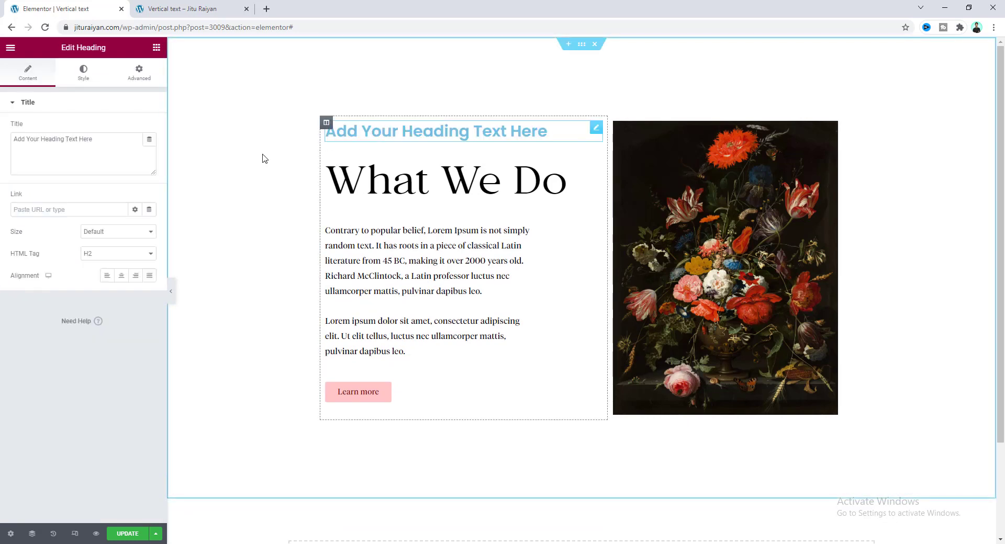
pyautogui.click(103, 141)
pyautogui.moveTo(103, 140); pyautogui.dragTo(1, 144)
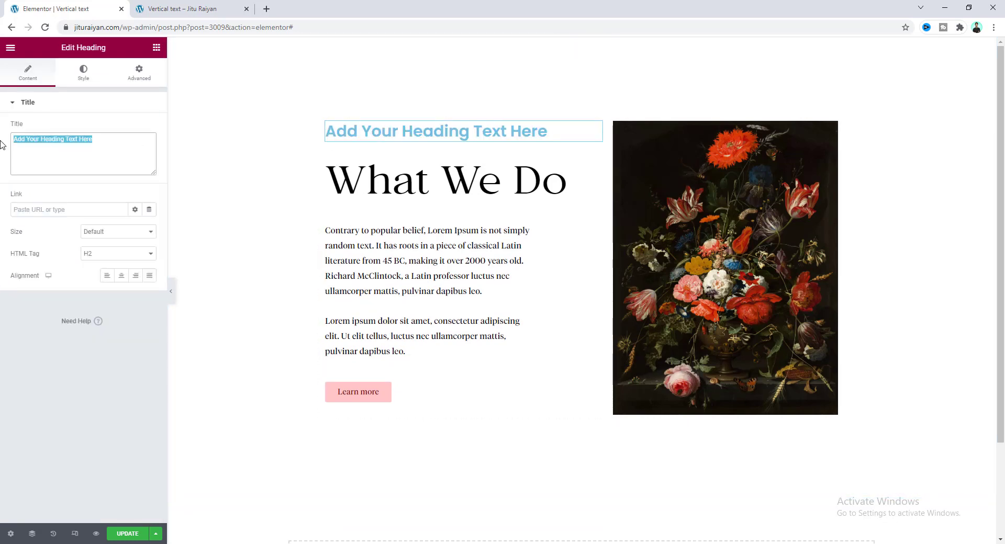
pyautogui.write('ABOUT US')
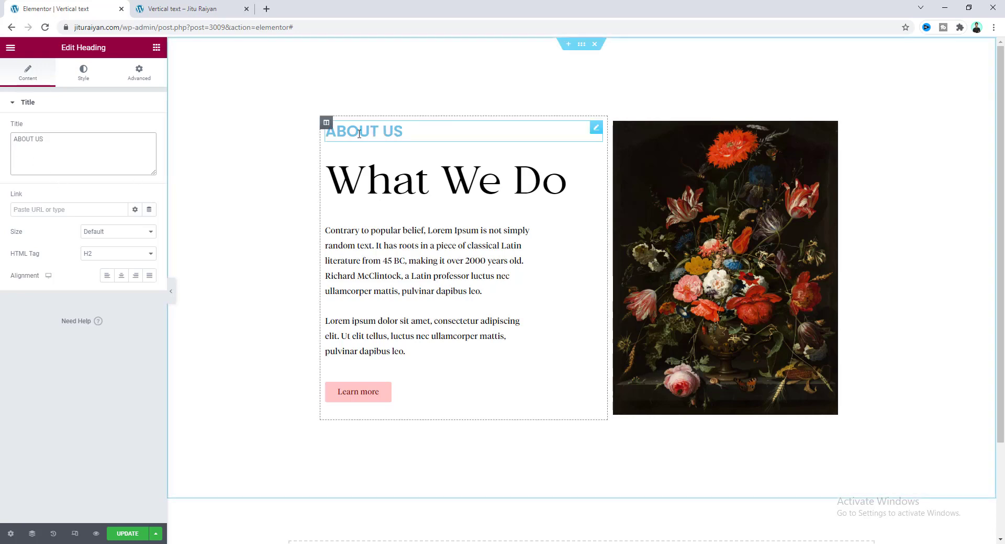
# Set ABOUT US typography to size 16, weight 400 and letter spacing about 4.1
pyautogui.click(82, 74)
pyautogui.click(149, 158)
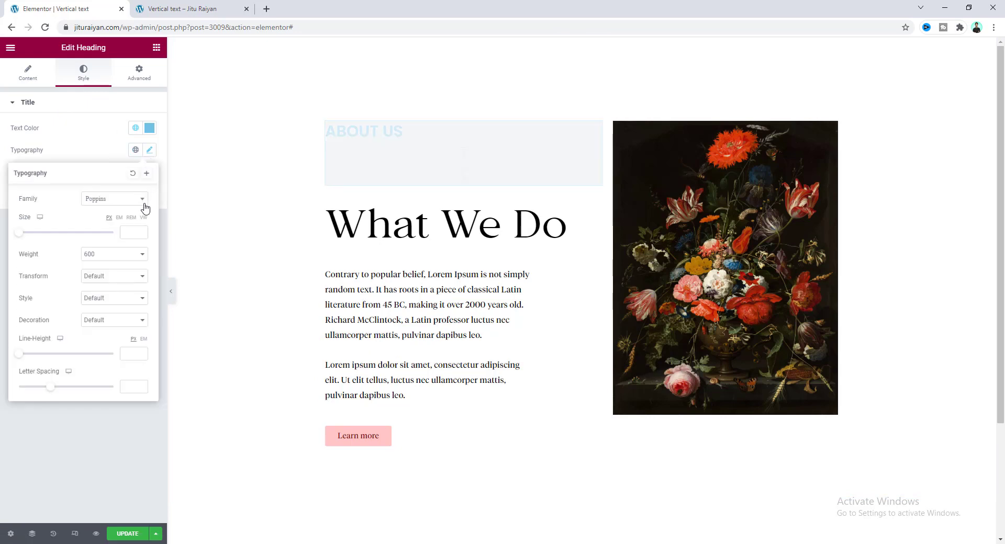
pyautogui.click(131, 234)
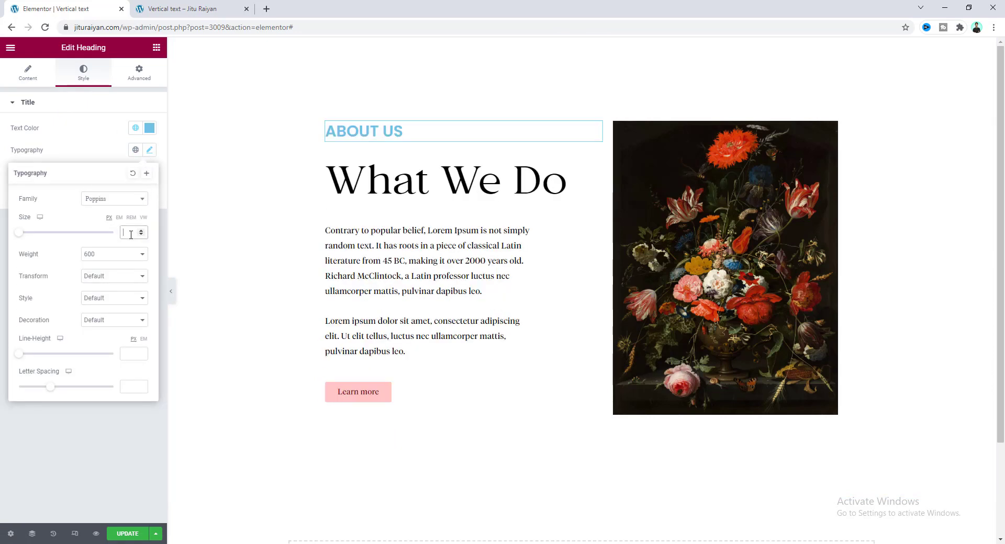
pyautogui.write('15')
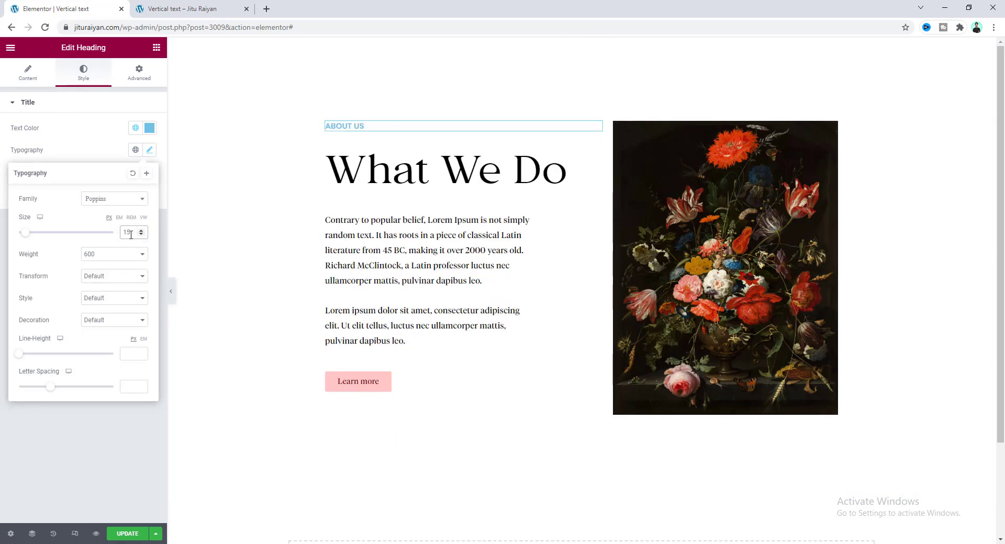
pyautogui.press('Up')
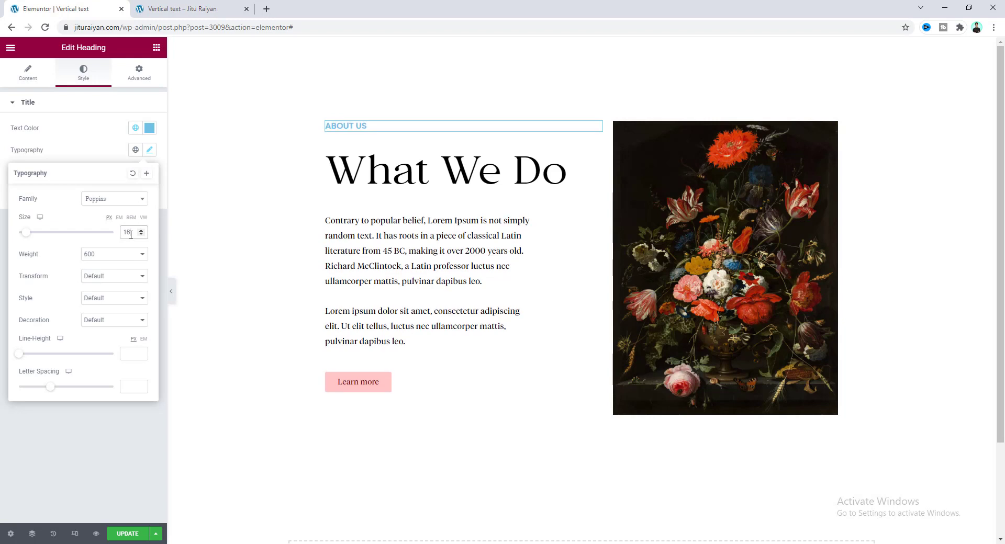
pyautogui.click(114, 255)
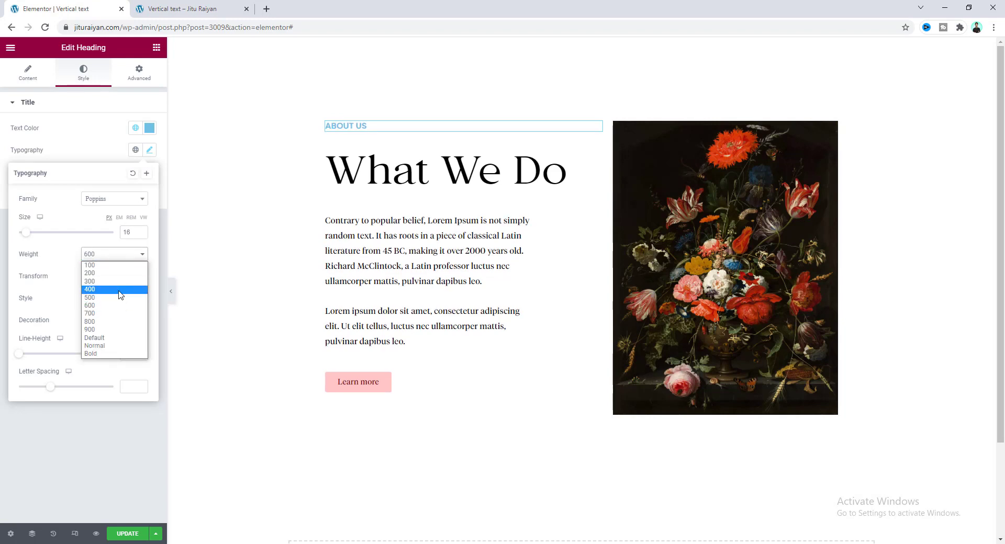
pyautogui.click(120, 290)
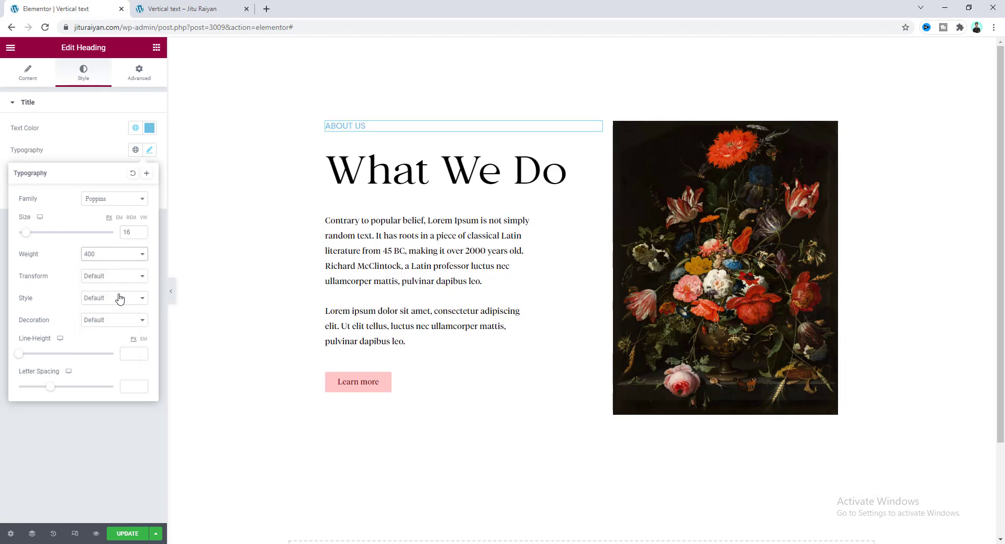
pyautogui.click(51, 387)
pyautogui.moveTo(51, 387); pyautogui.dragTo(76, 388)
pyautogui.click(87, 143)
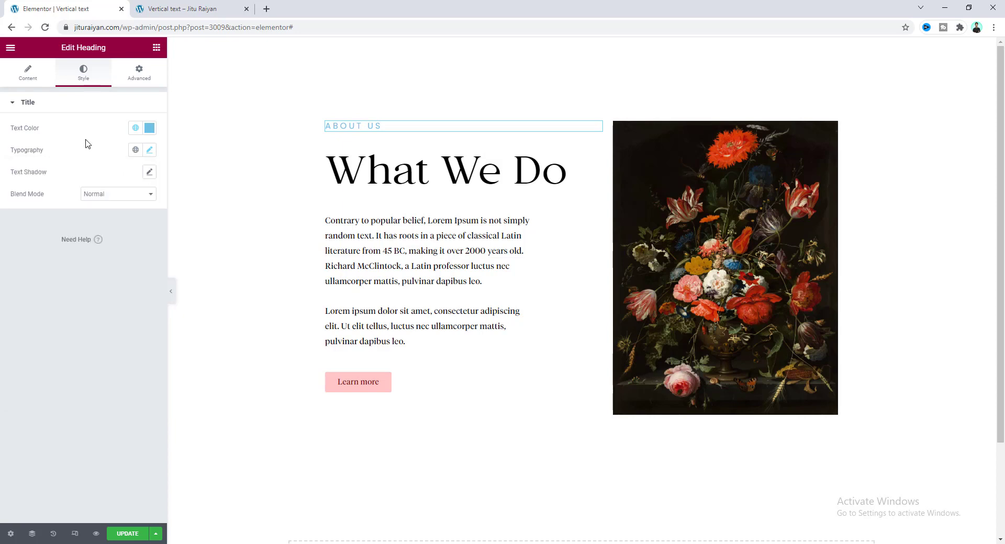
# Colour the ABOUT US text near-black (#010102)
pyautogui.click(149, 128)
pyautogui.moveTo(92, 217); pyautogui.dragTo(16, 265)
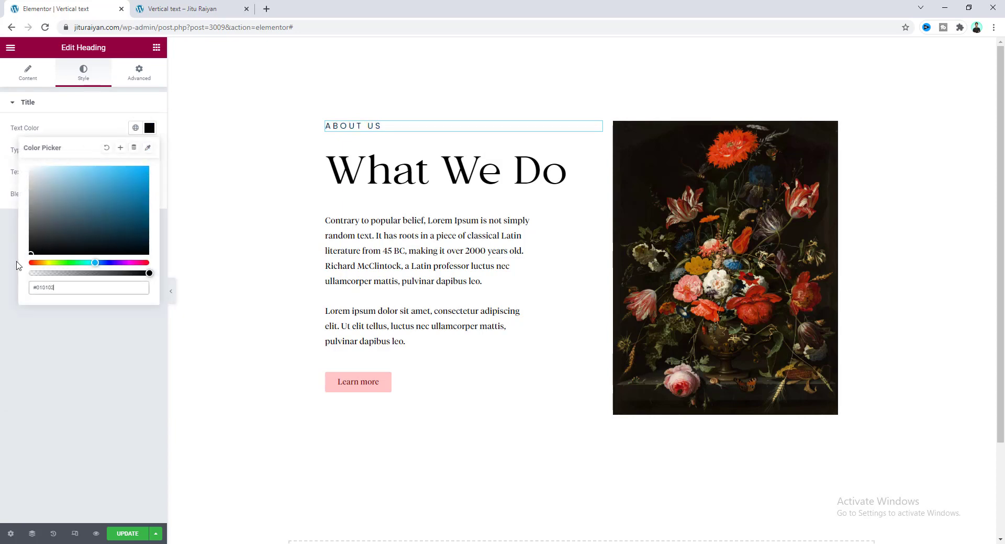
pyautogui.click(80, 127)
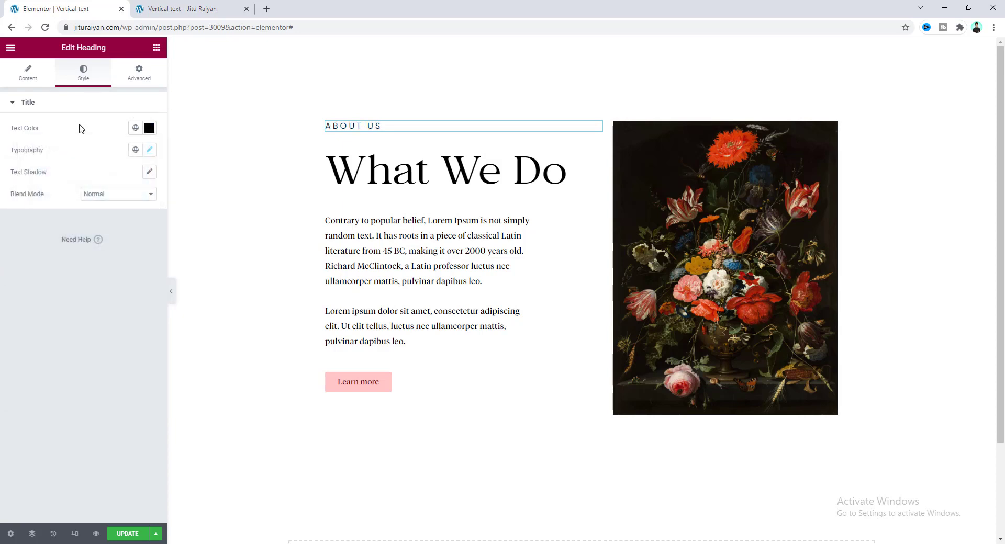
# Set the ABOUT US width to Inline (auto) in Positioning and expand the Custom CSS section
pyautogui.click(135, 78)
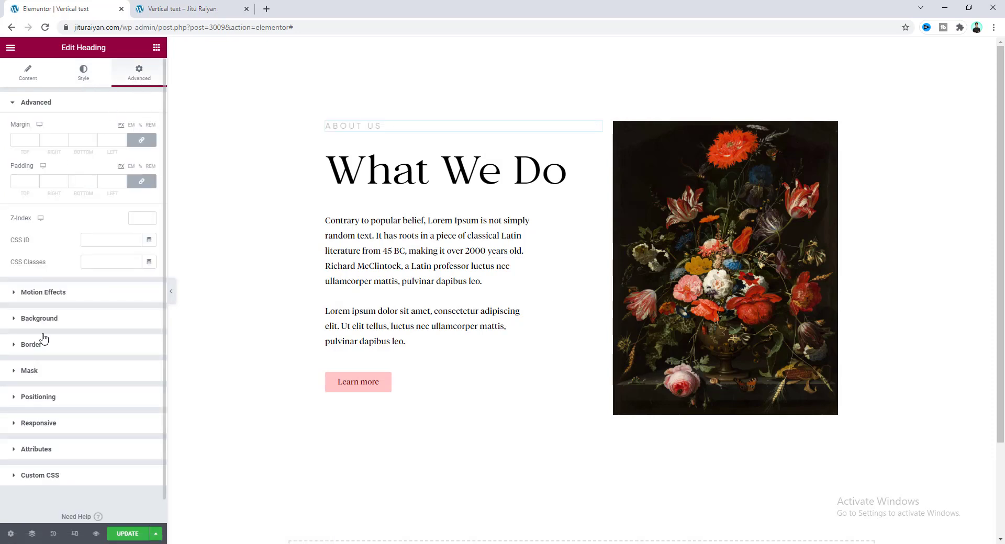
pyautogui.click(52, 399)
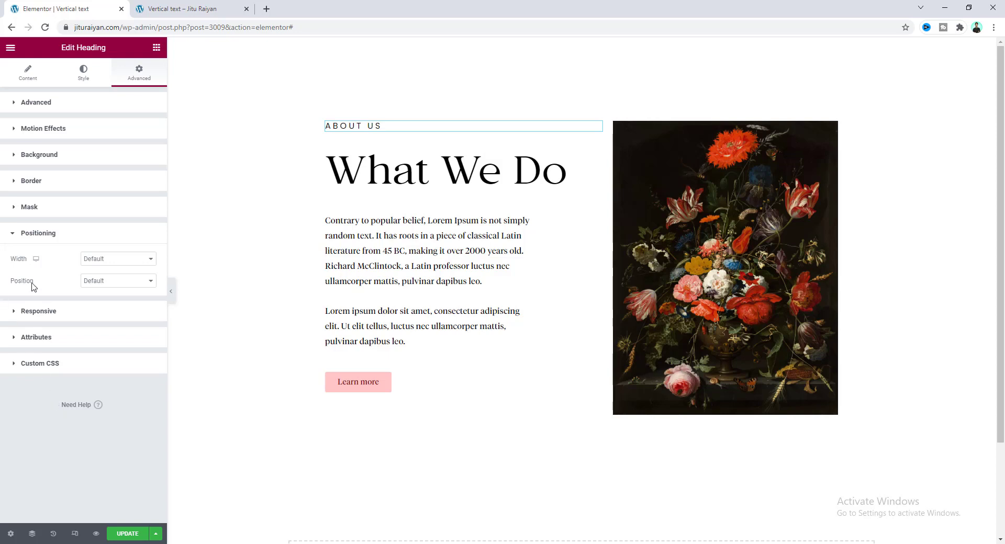
pyautogui.click(105, 264)
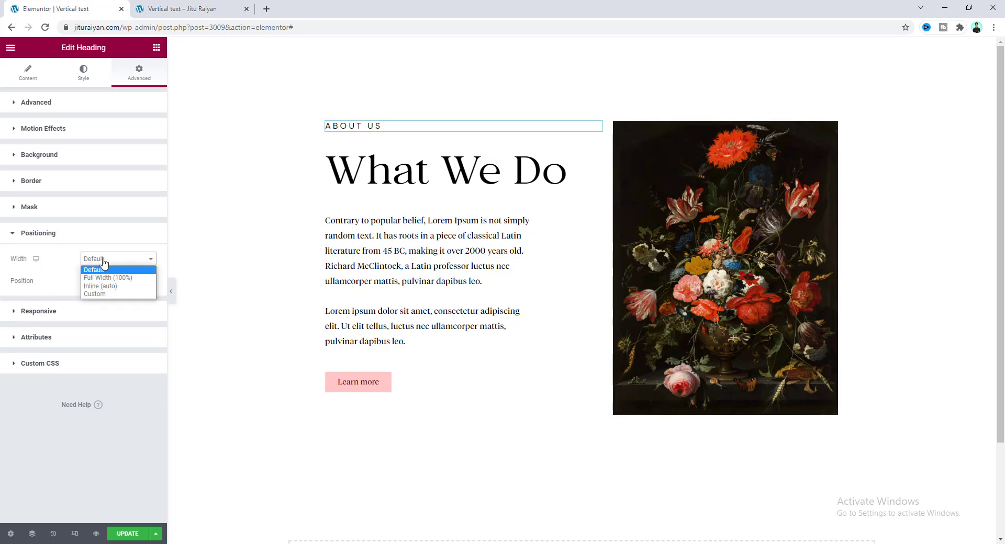
pyautogui.click(109, 288)
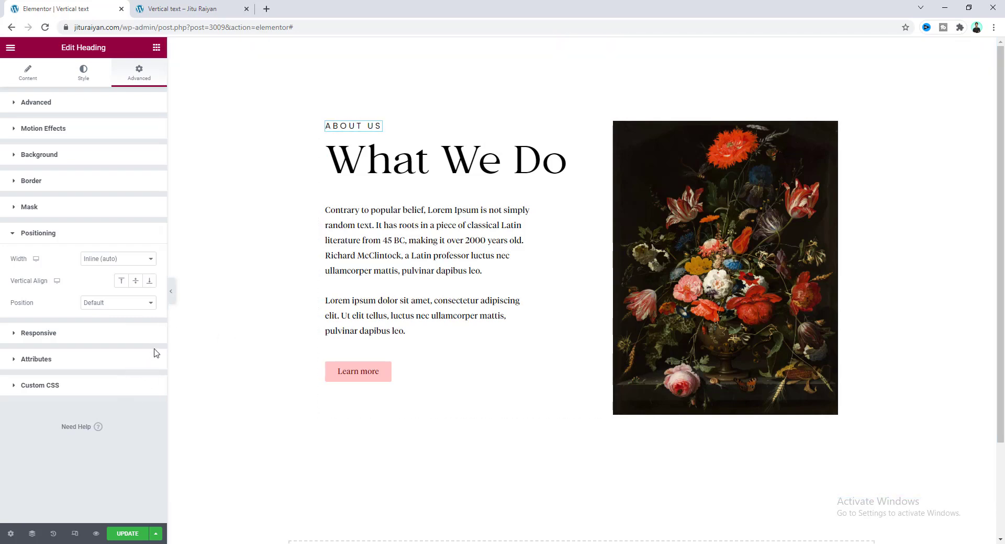
pyautogui.click(44, 386)
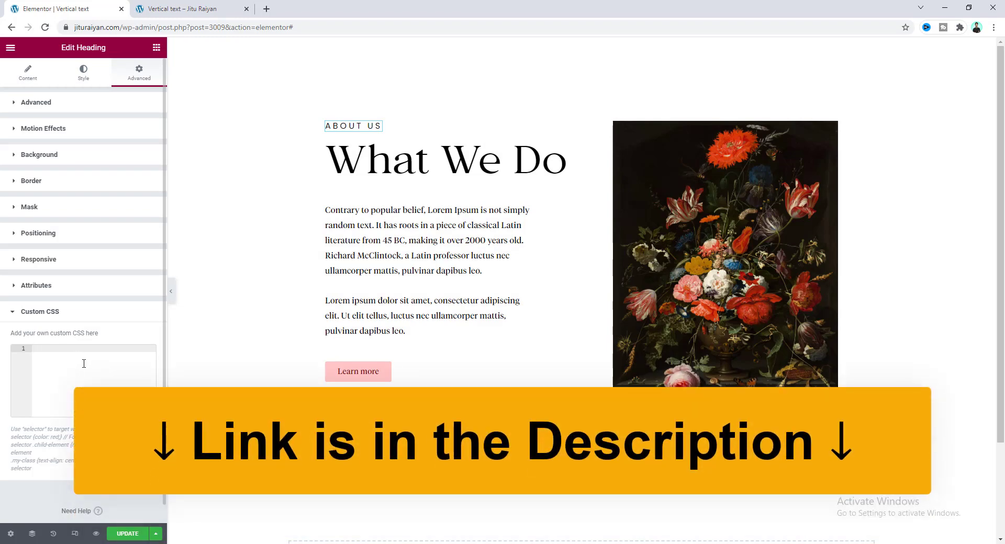
# Paste a rule rotating the widget container -90deg, trying -40deg before restoring -90deg
pyautogui.write('selector .elementor-widget-container{     transform: rotate(-90deg); }')
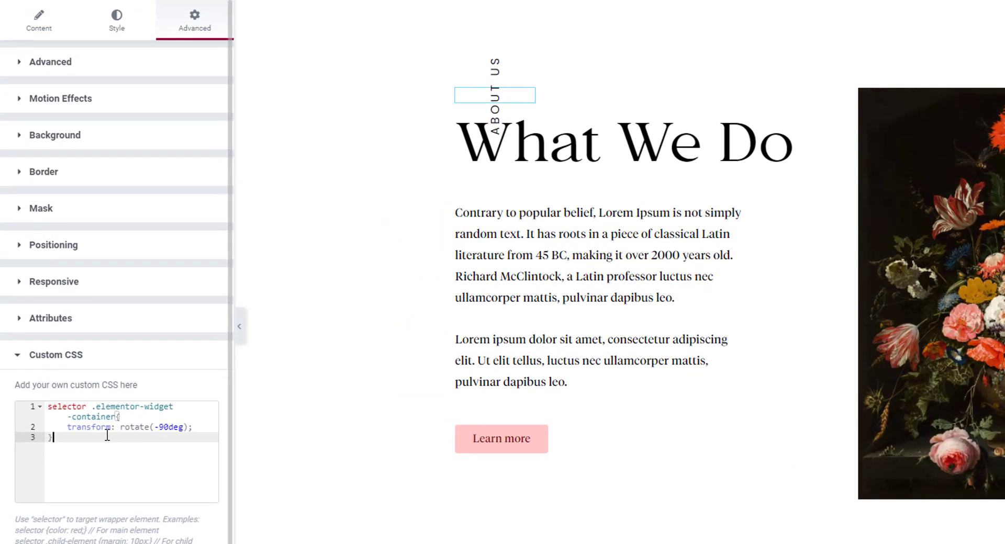
pyautogui.click(165, 427)
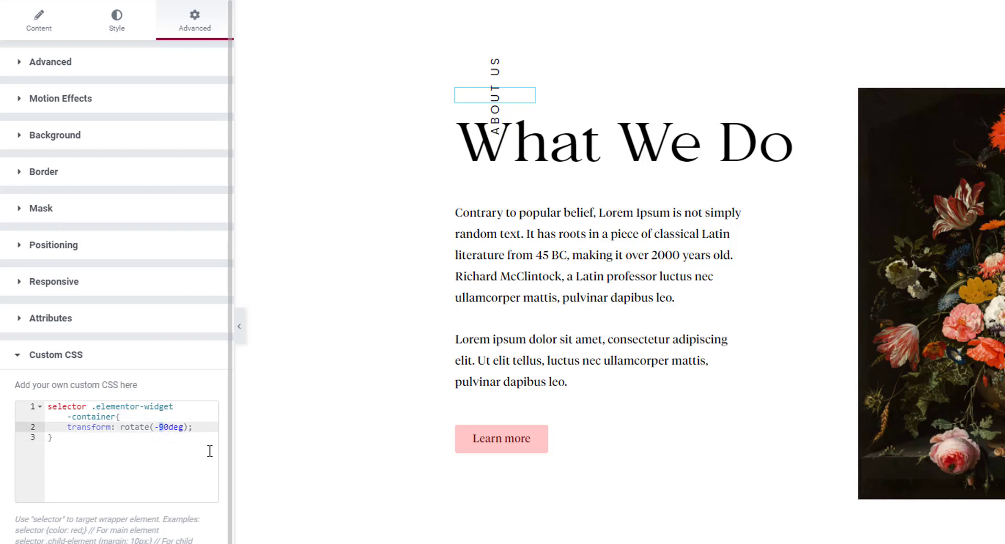
pyautogui.press('Delete')
pyautogui.write('4')
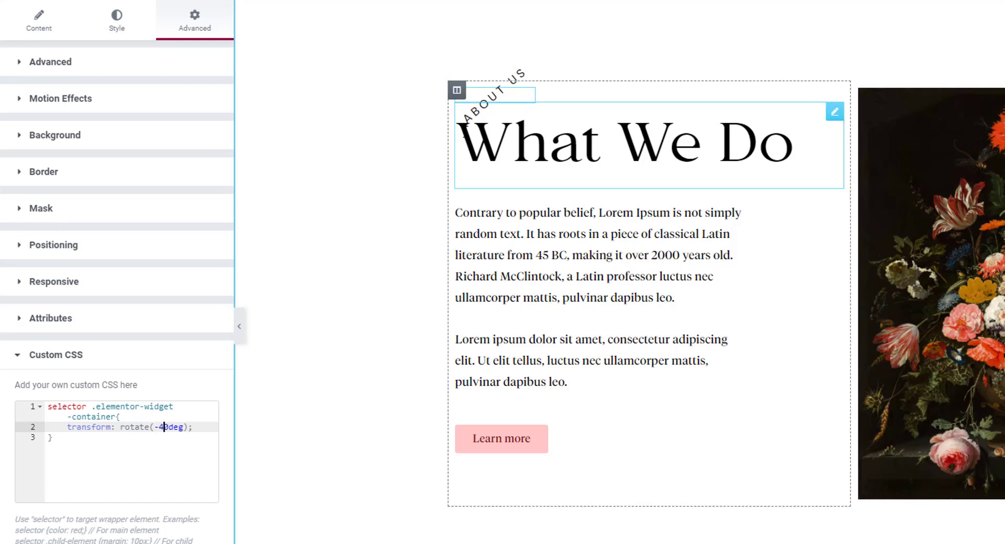
pyautogui.press('BackSpace')
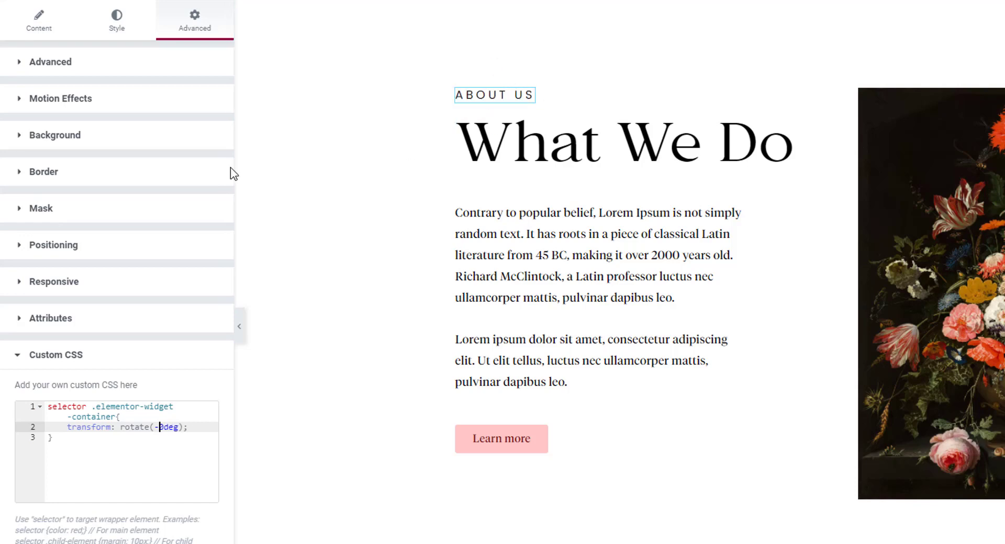
pyautogui.write('9')
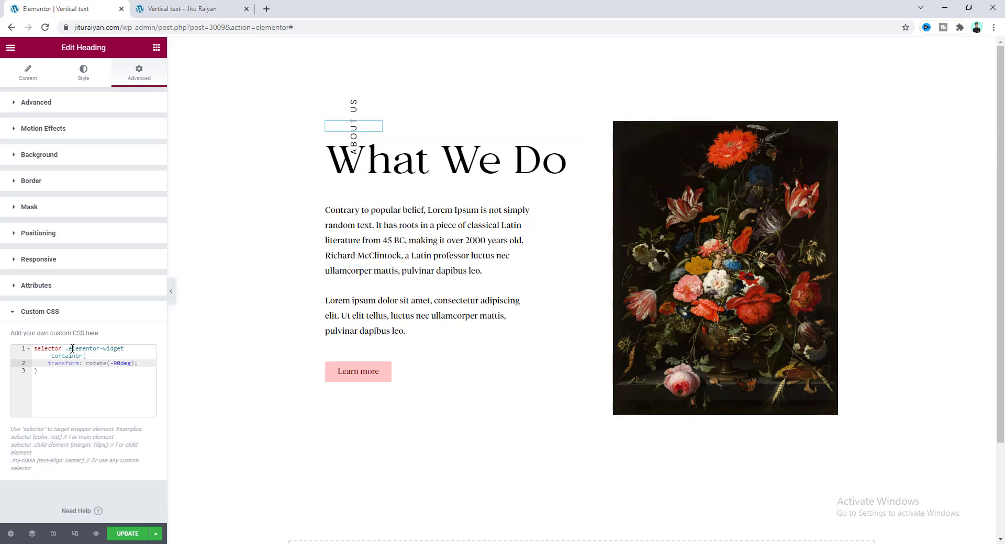
# Make ABOUT US absolutely positioned and move it left of What We Do (offsets -108, -8)
pyautogui.click(54, 236)
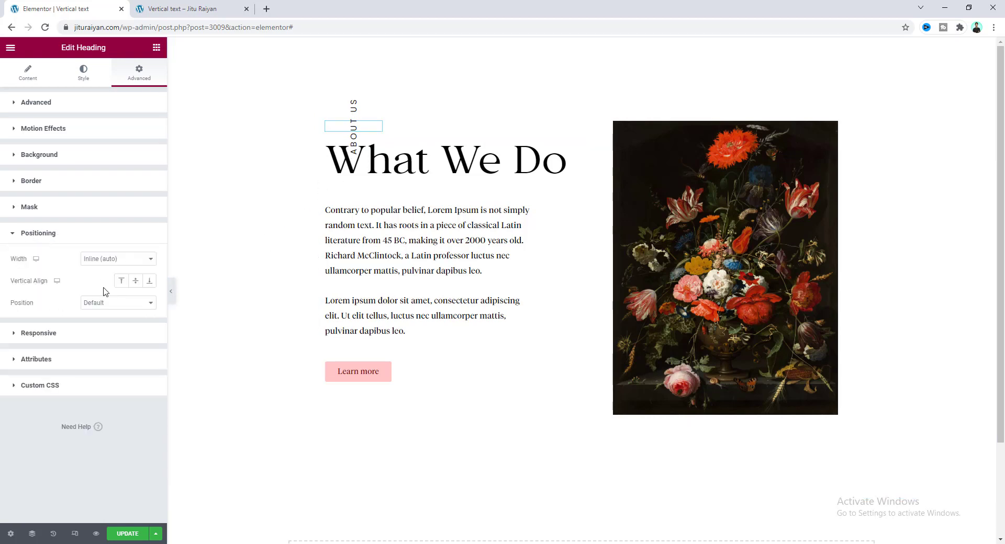
pyautogui.click(127, 308)
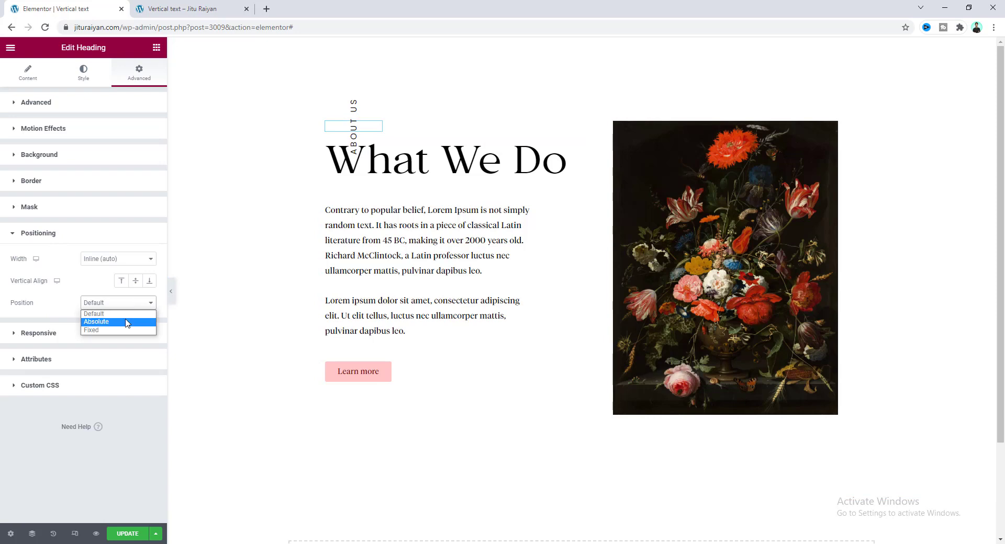
pyautogui.click(128, 322)
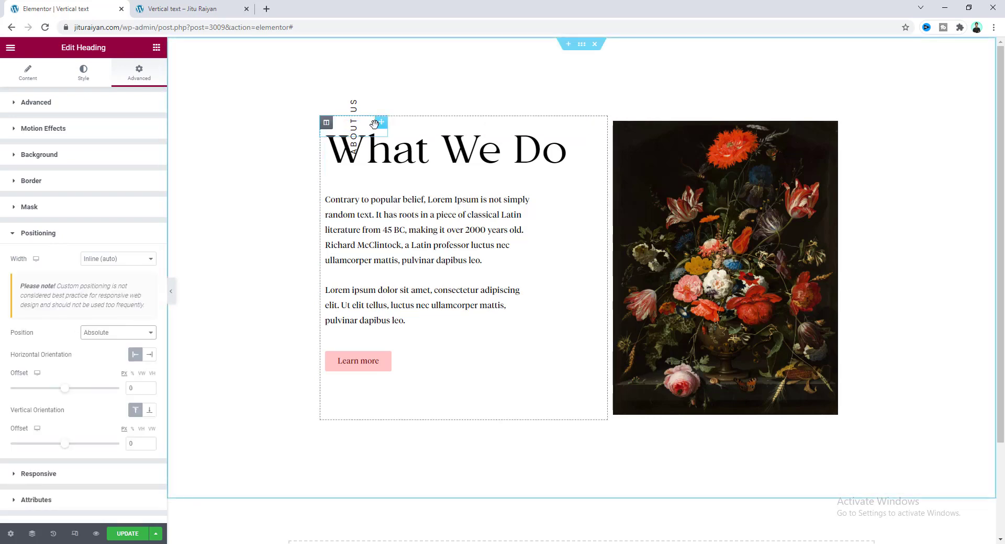
pyautogui.moveTo(377, 126); pyautogui.dragTo(327, 120)
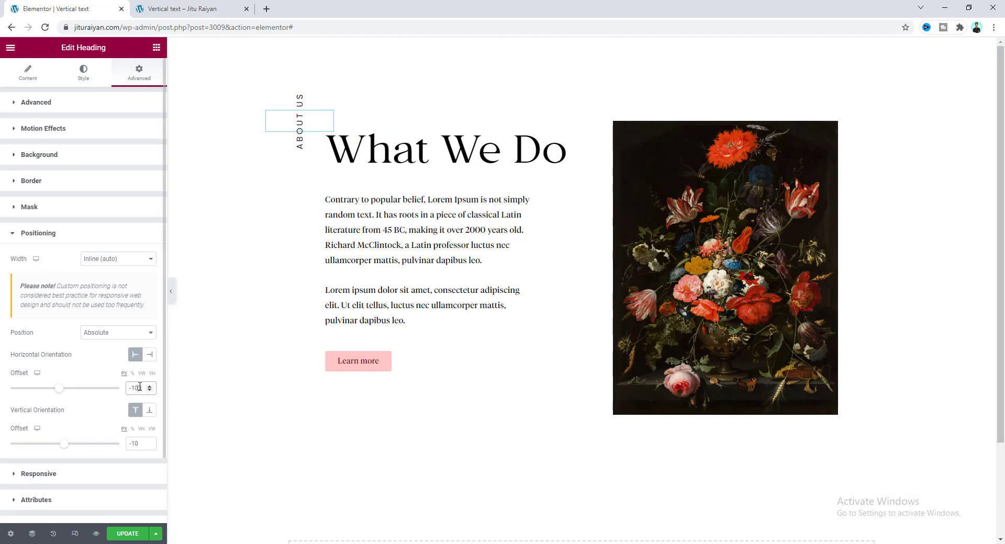
pyautogui.scroll(-1, 140, 387)
pyautogui.scroll(-5, 140, 388)
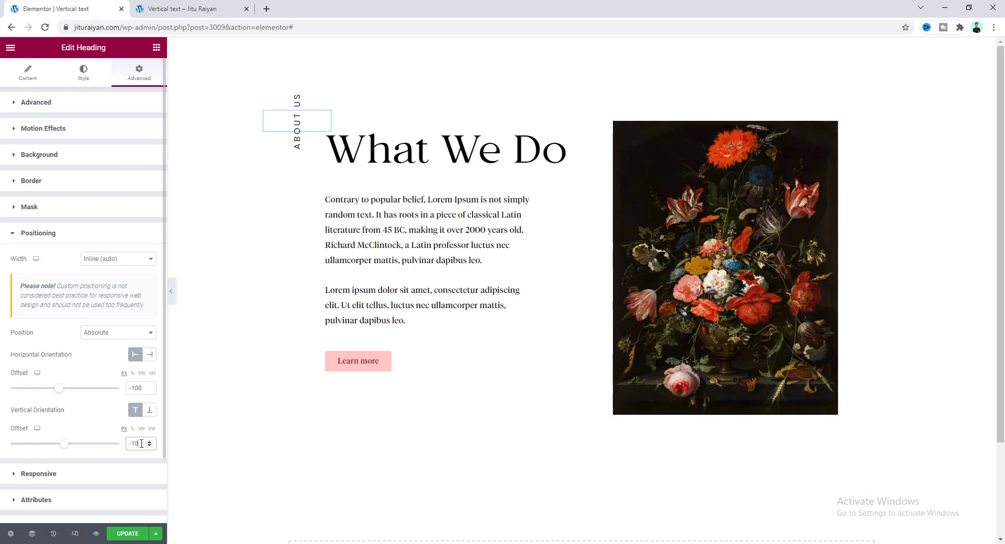
pyautogui.scroll(1, 141, 444)
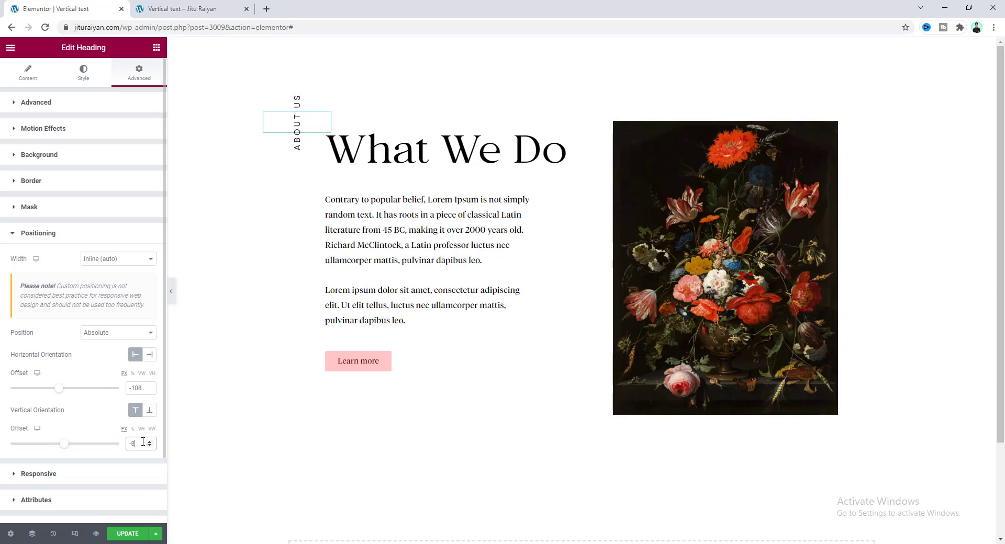
pyautogui.scroll(1, 142, 443)
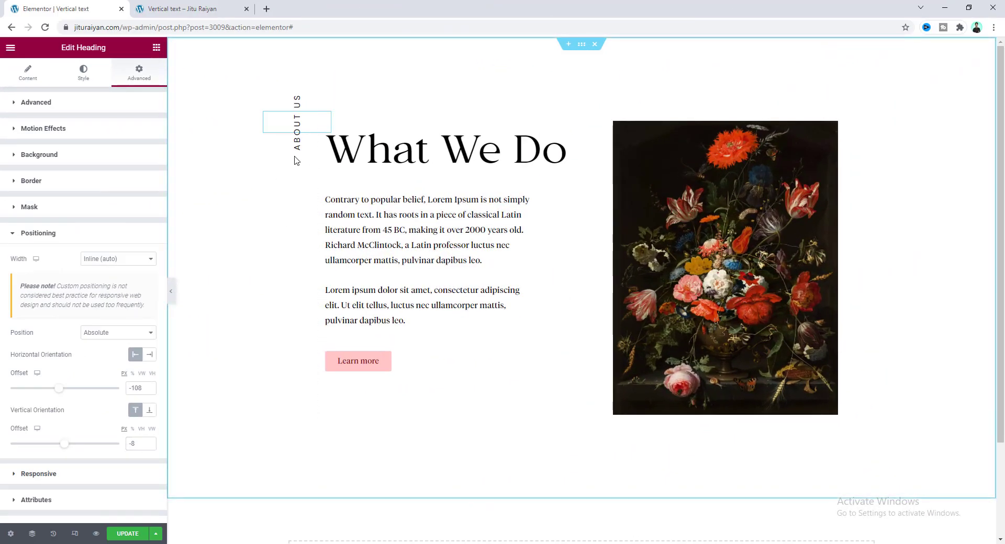
# Add a heading above the flower painting reading AWARD WINNING
pyautogui.click(159, 48)
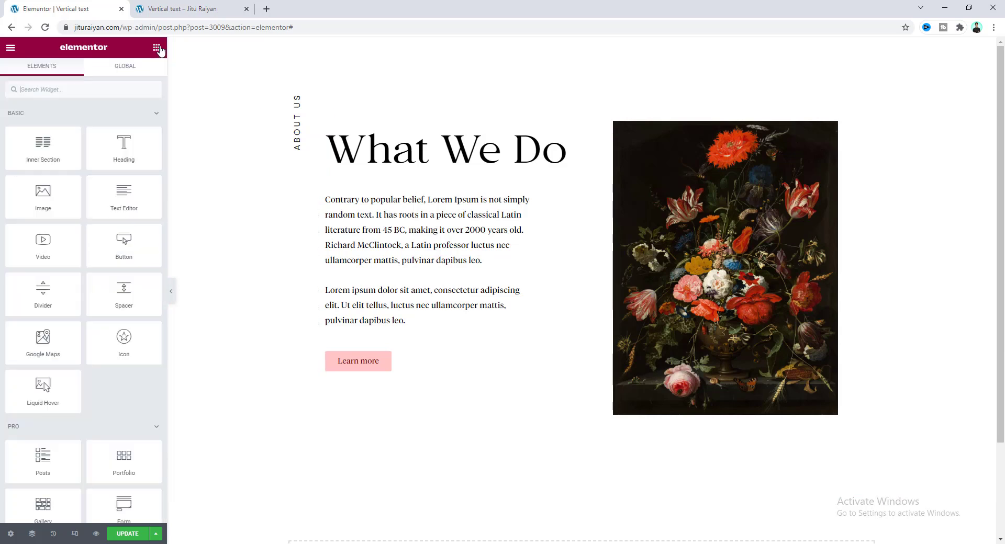
pyautogui.moveTo(124, 146); pyautogui.dragTo(654, 133)
pyautogui.moveTo(98, 142); pyautogui.dragTo(2, 146)
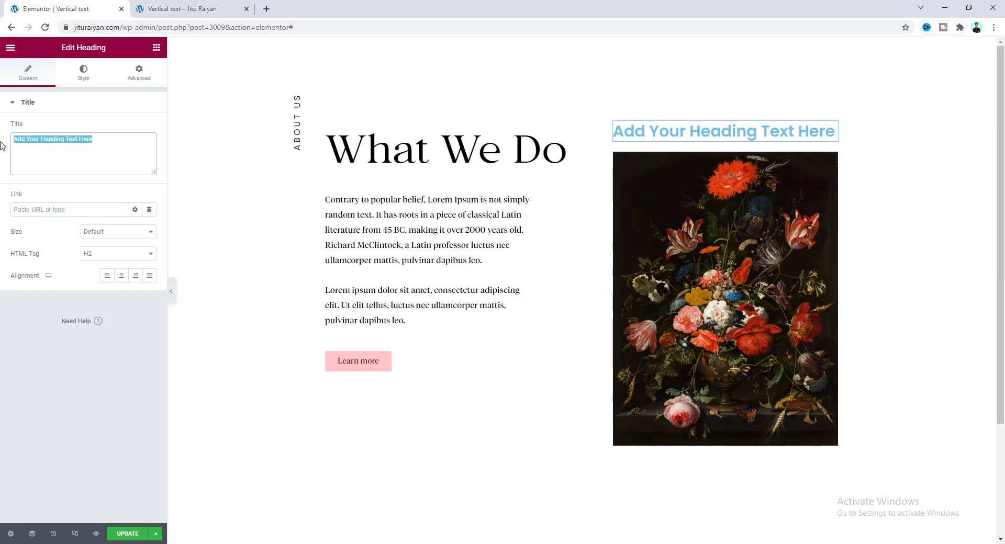
pyautogui.write('AWARD WI')
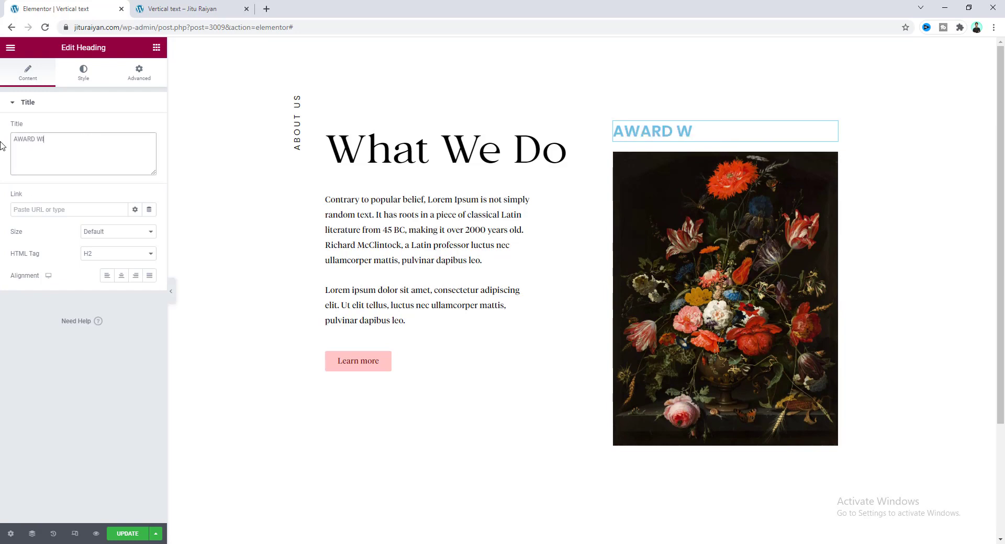
pyautogui.write('NNING')
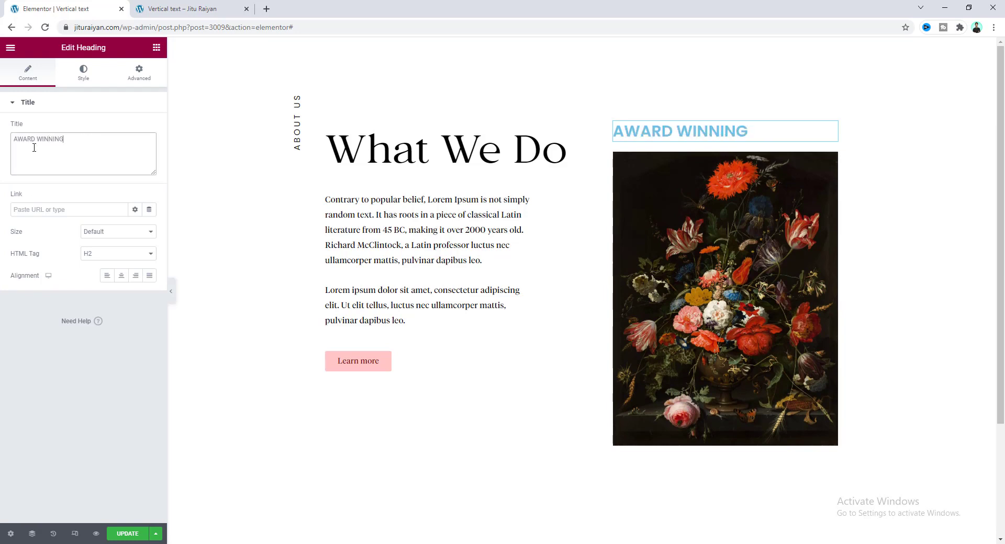
# Colour the AWARD WINNING text dark red (#950000)
pyautogui.click(84, 73)
pyautogui.click(149, 128)
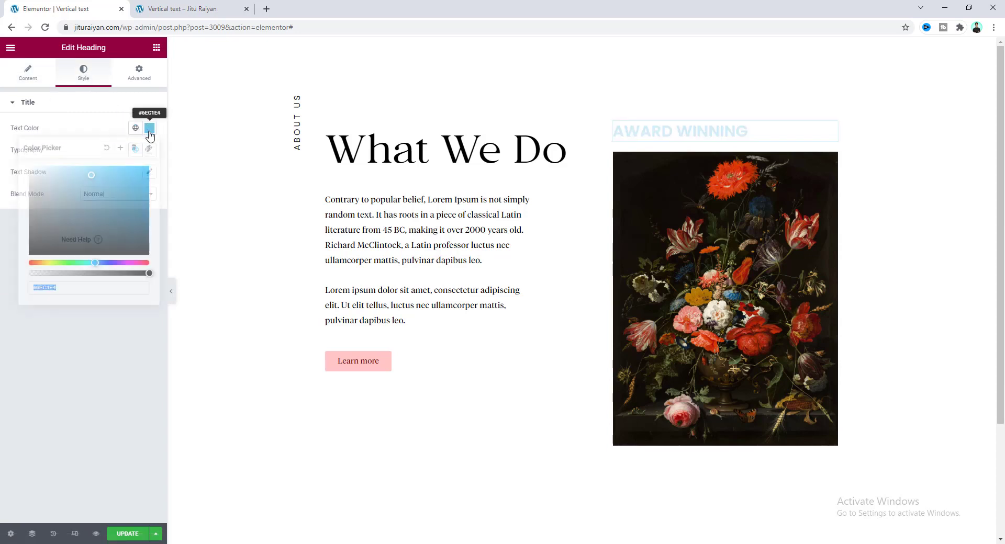
pyautogui.click(30, 262)
pyautogui.moveTo(139, 195); pyautogui.dragTo(155, 207)
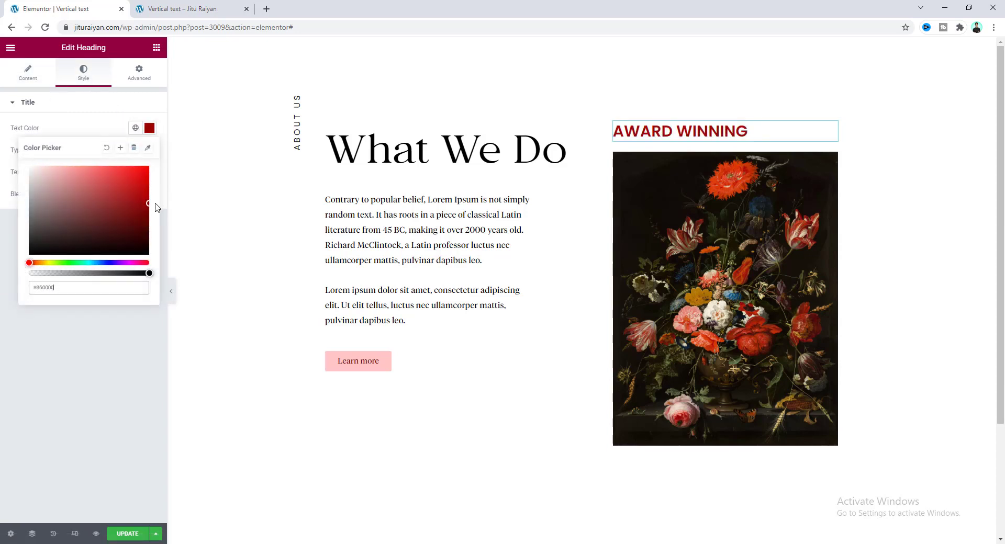
pyautogui.click(105, 131)
# Set the AWARD WINNING font size to 16 in Typography
pyautogui.click(149, 151)
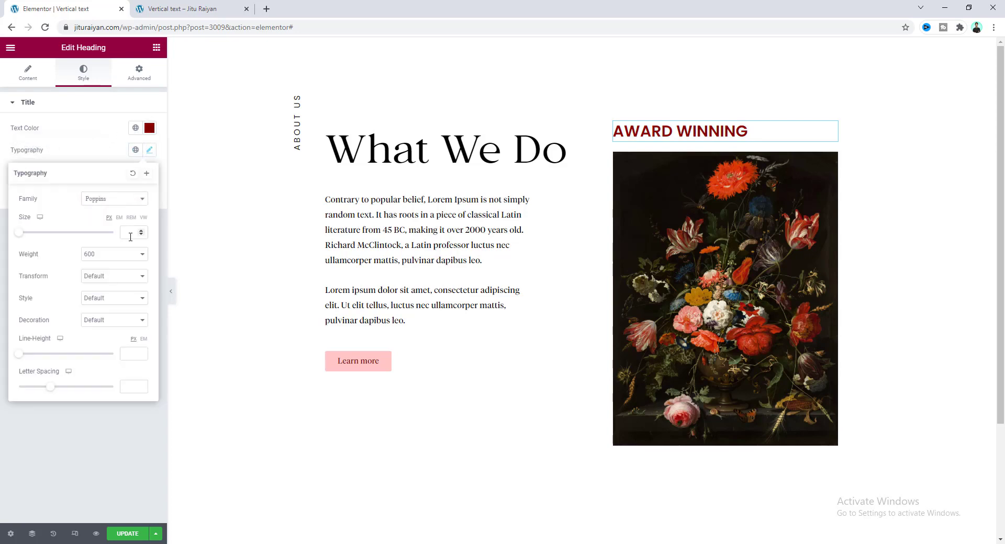
pyautogui.click(127, 234)
pyautogui.write('16')
pyautogui.click(127, 254)
# Set weight 400, give the heading a classic #F28E8E pink background, and expand Border settings
pyautogui.click(124, 294)
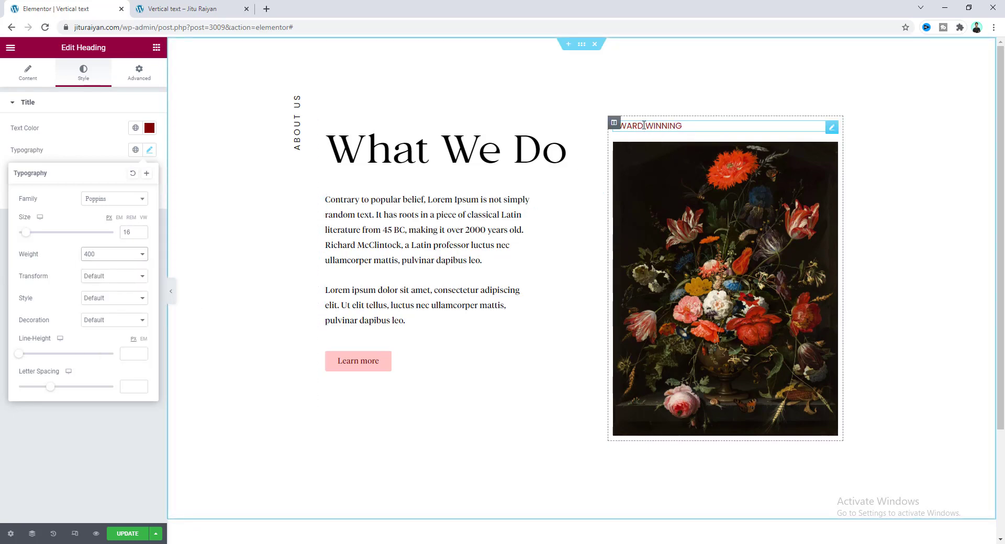
pyautogui.click(144, 78)
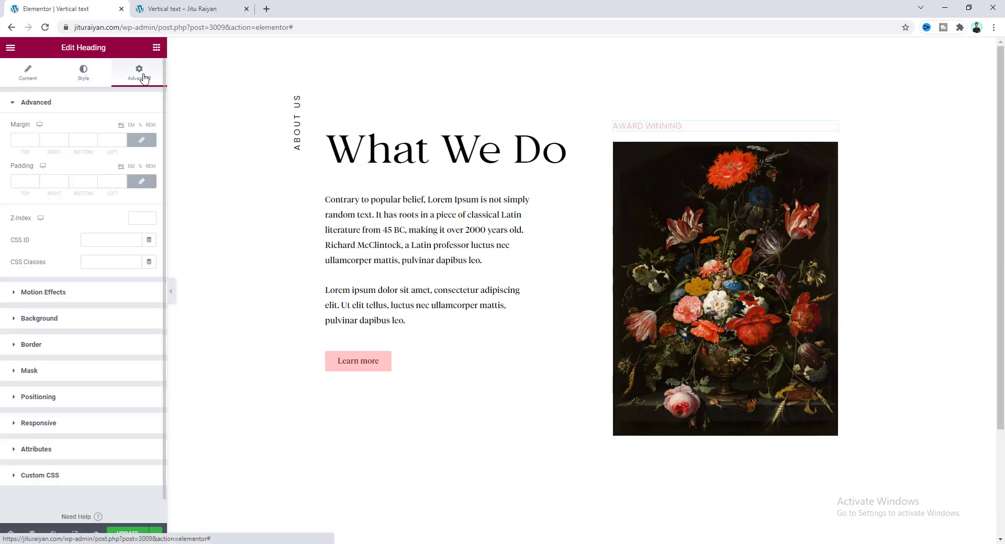
pyautogui.click(82, 325)
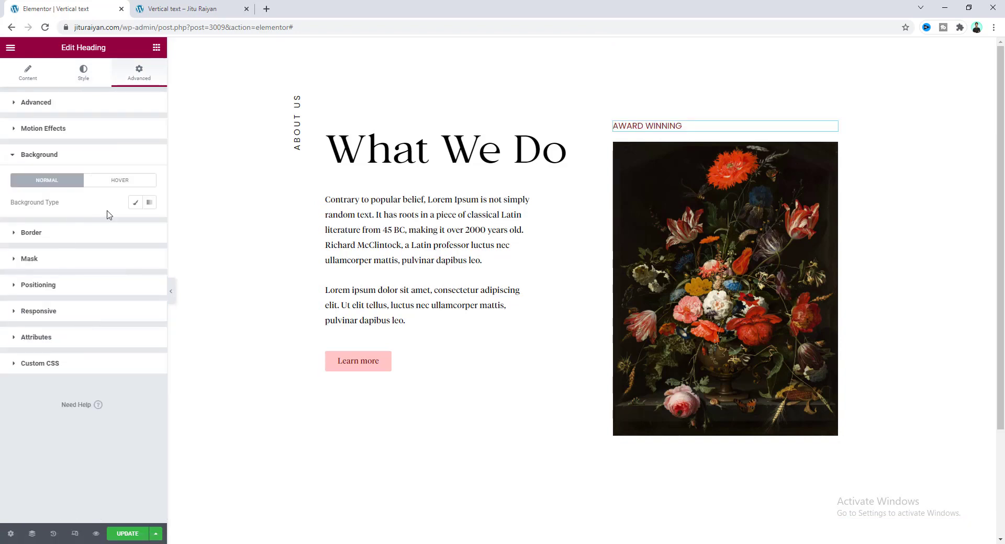
pyautogui.click(136, 204)
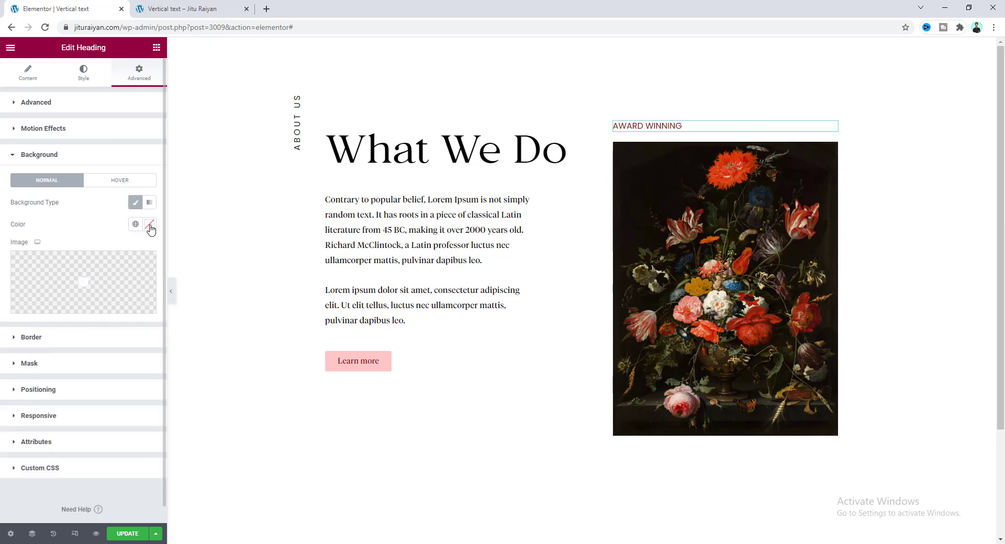
pyautogui.click(150, 225)
pyautogui.write('#F28E8E')
pyautogui.click(106, 230)
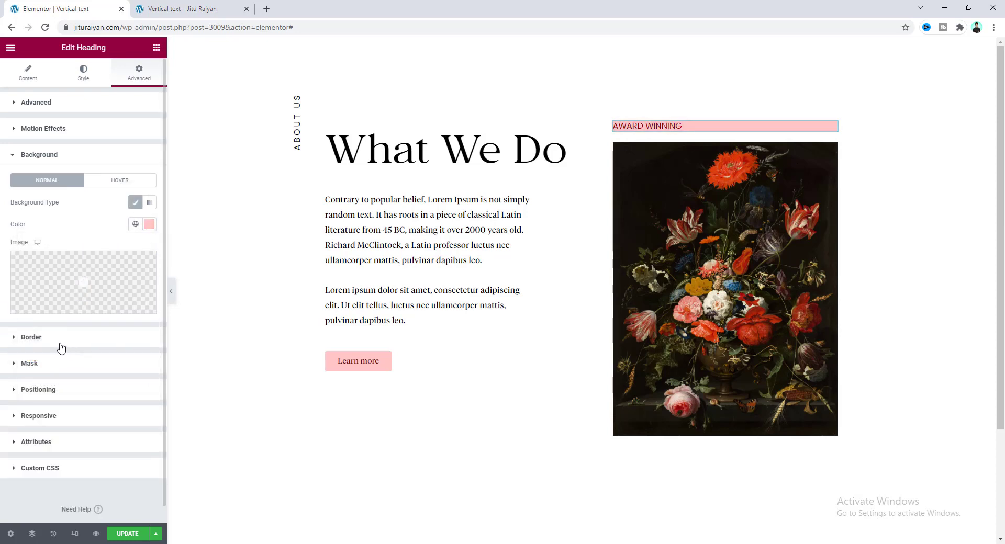
pyautogui.click(29, 341)
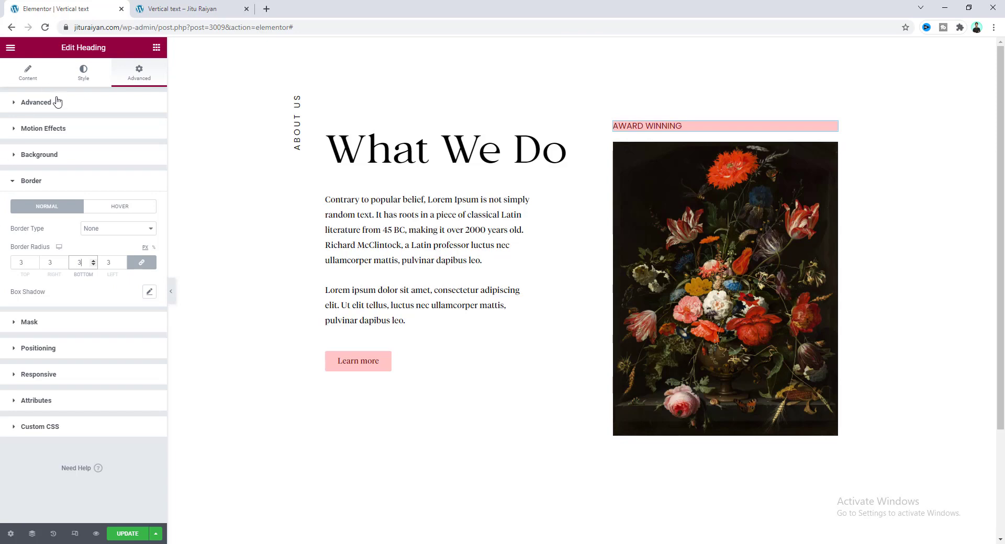
# Enter 10 in the linked Padding fields of the AWARD WINNING heading
pyautogui.click(36, 102)
pyautogui.click(110, 181)
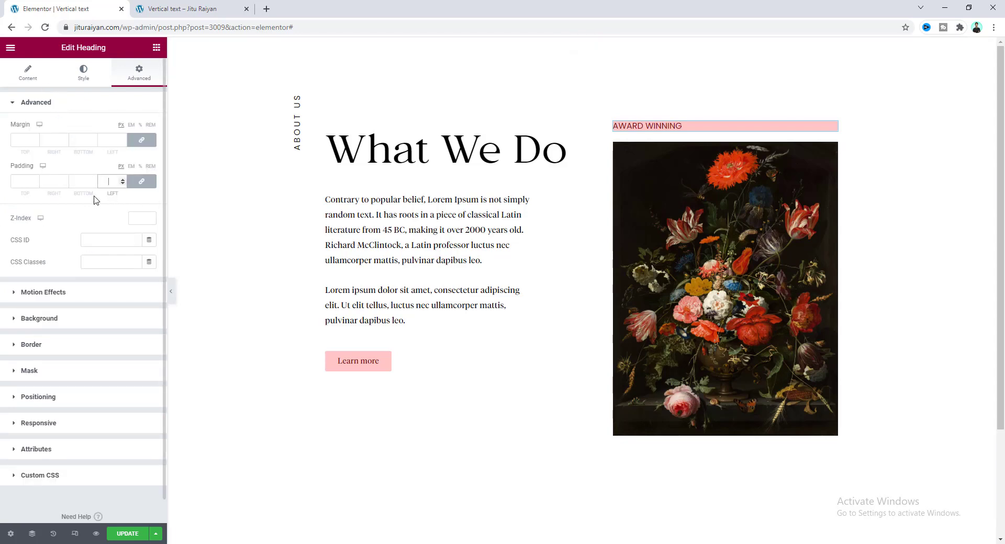
pyautogui.write('10')
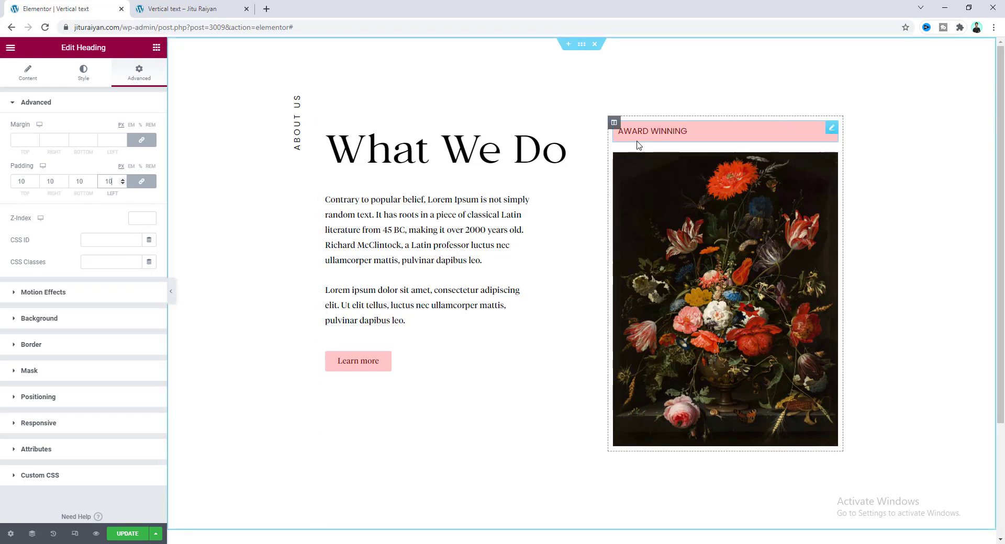
# Paste 'selector{ word-break: break-all; }' into the AWARD WINNING heading's Custom CSS
pyautogui.click(77, 484)
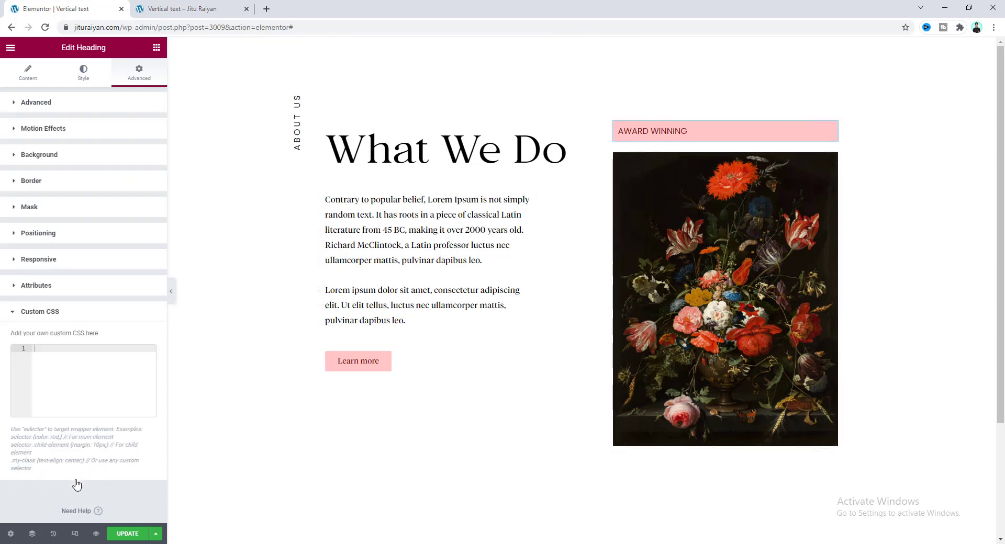
pyautogui.click(70, 391)
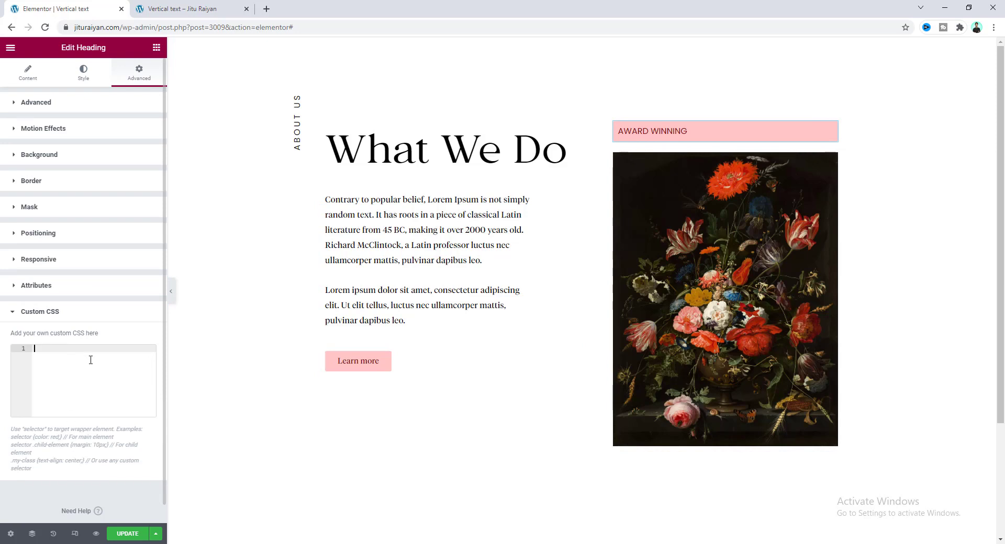
pyautogui.write('selector{     word-break: break-all; }')
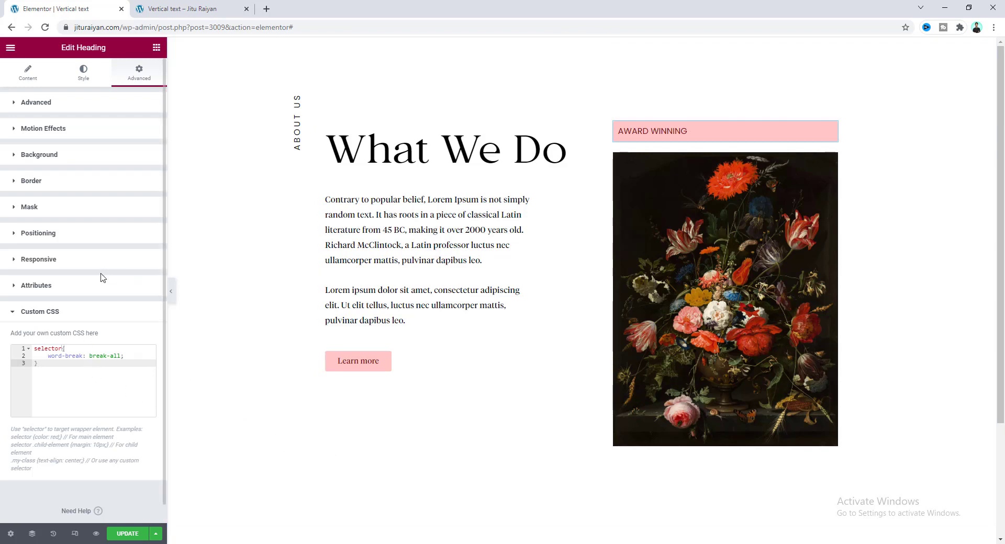
# Switch the AWARD WINNING width to Custom and set it to 35 px
pyautogui.click(70, 238)
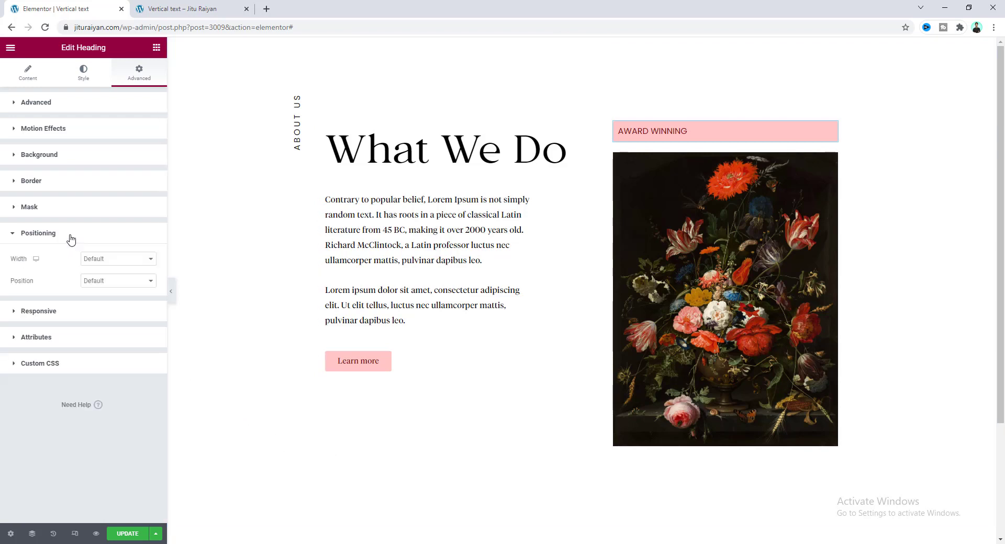
pyautogui.click(116, 260)
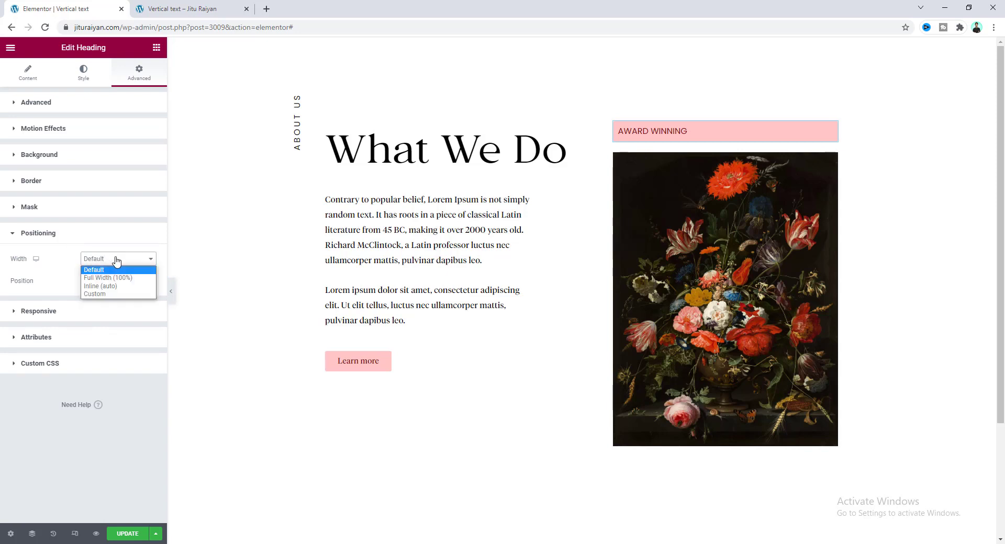
pyautogui.click(94, 294)
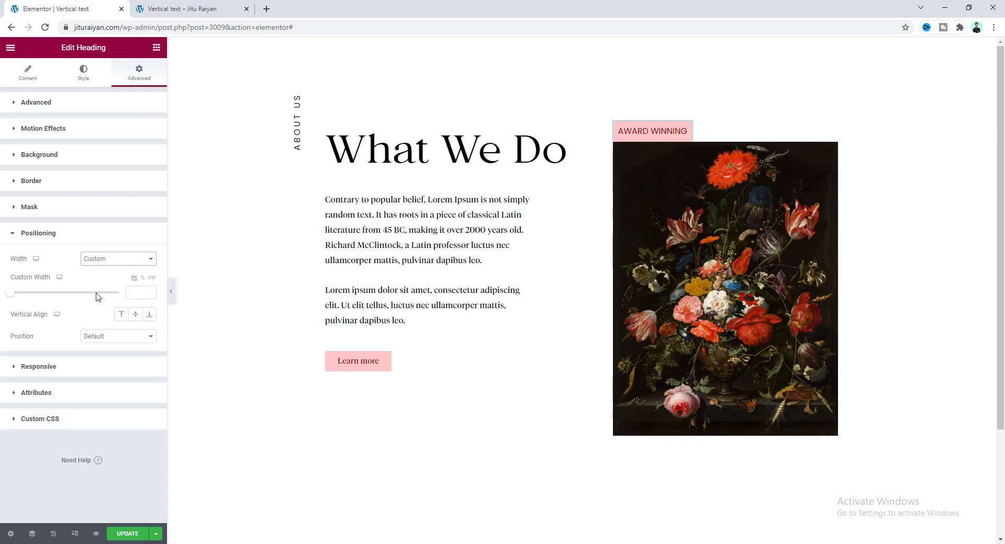
pyautogui.click(150, 291)
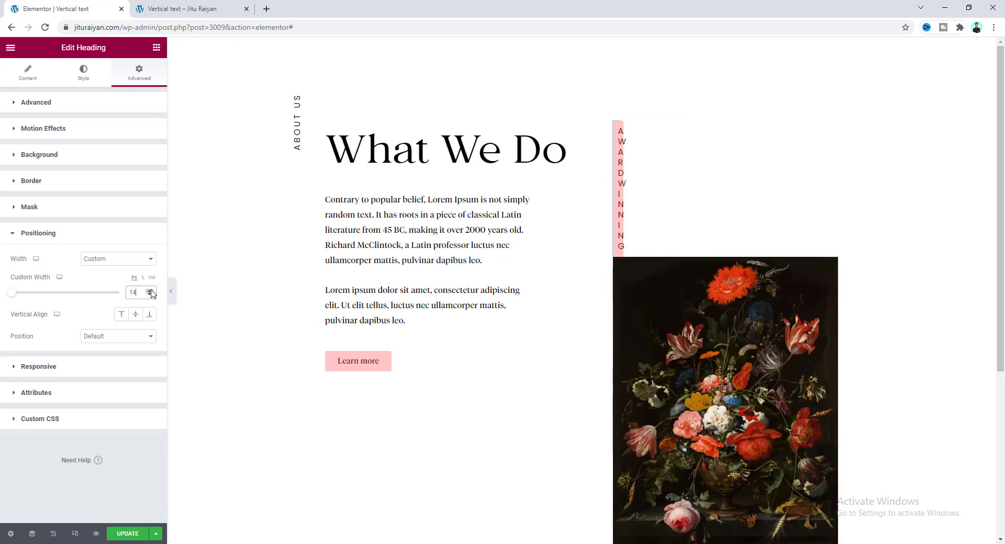
pyautogui.click(150, 292)
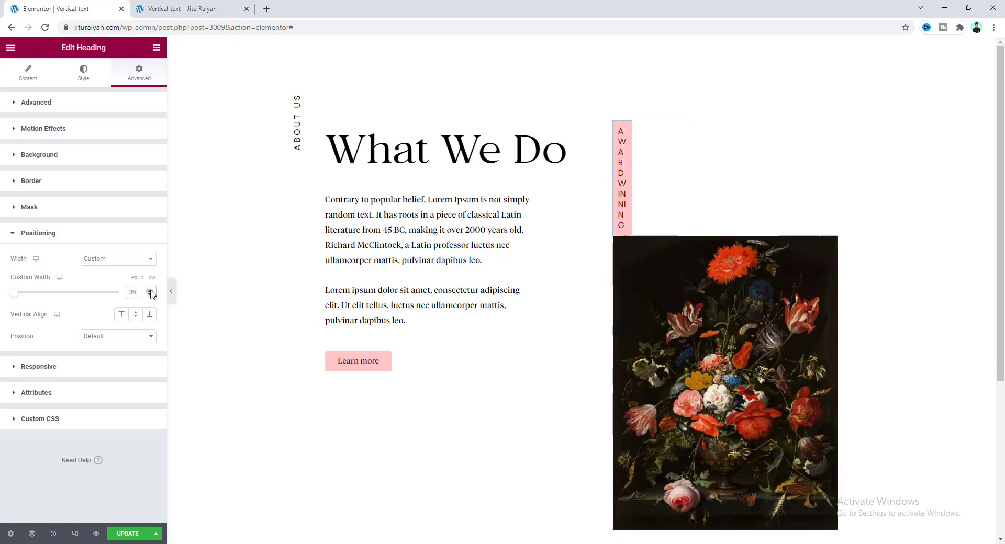
pyautogui.click(150, 294)
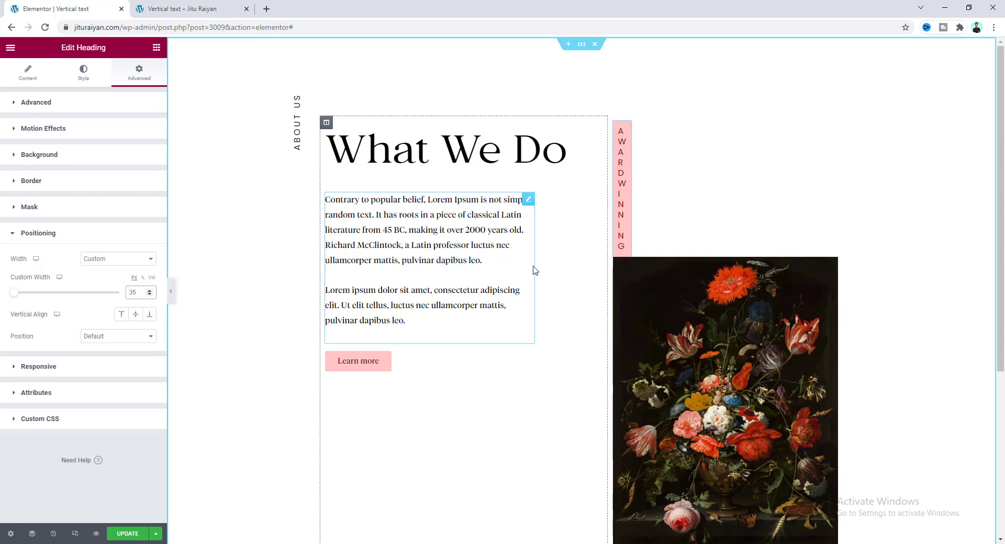
pyautogui.click(31, 74)
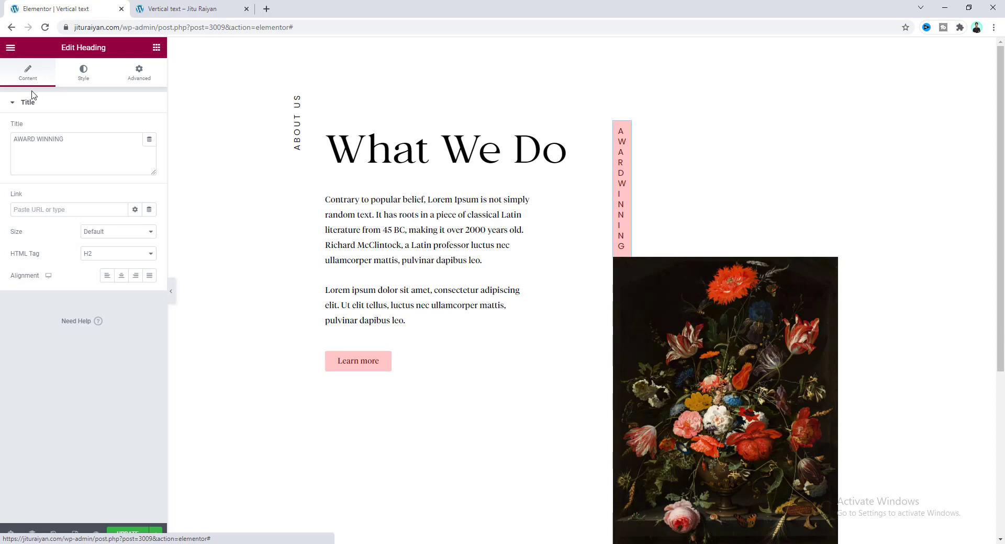
# Centre the AWARD WINNING letters and set the heading's line height to 1.5 em
pyautogui.click(120, 277)
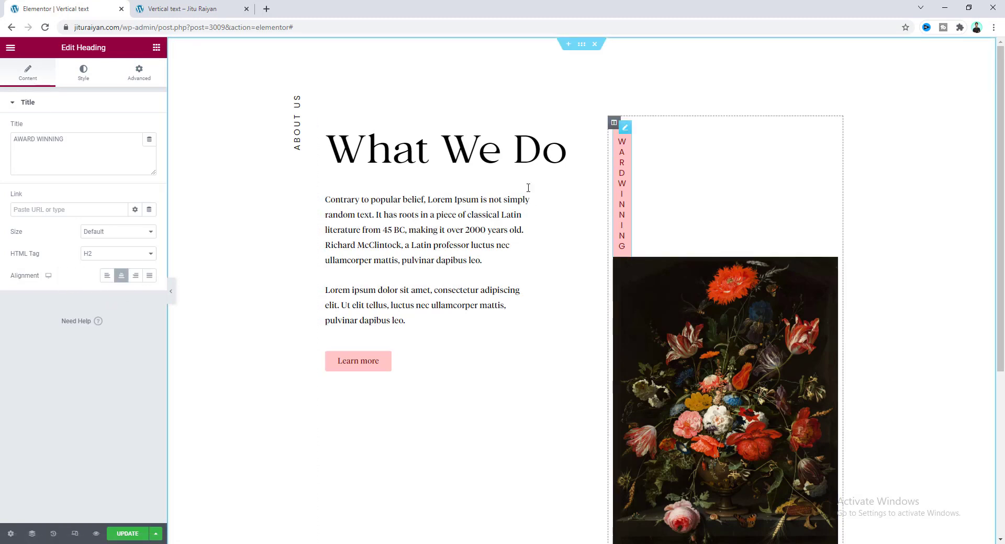
pyautogui.click(83, 73)
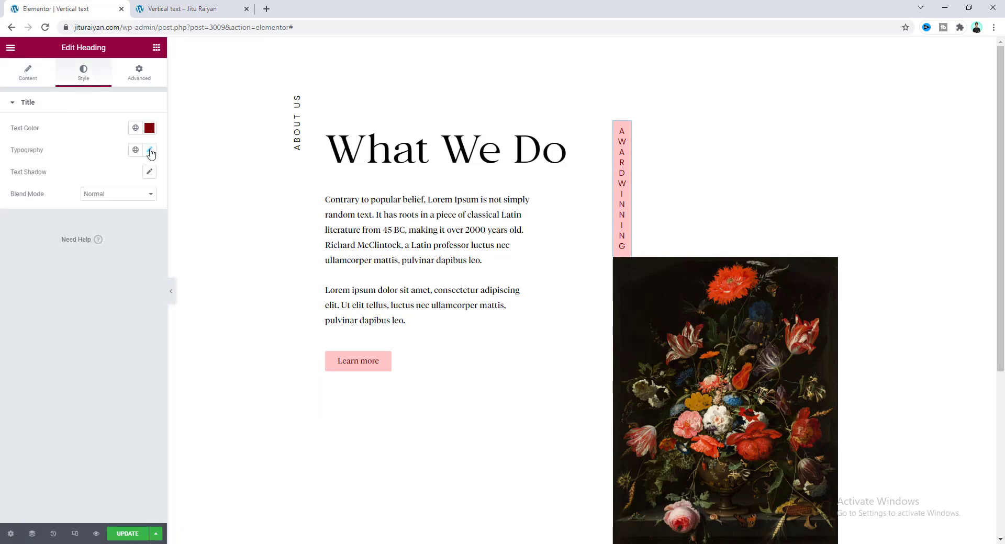
pyautogui.click(150, 151)
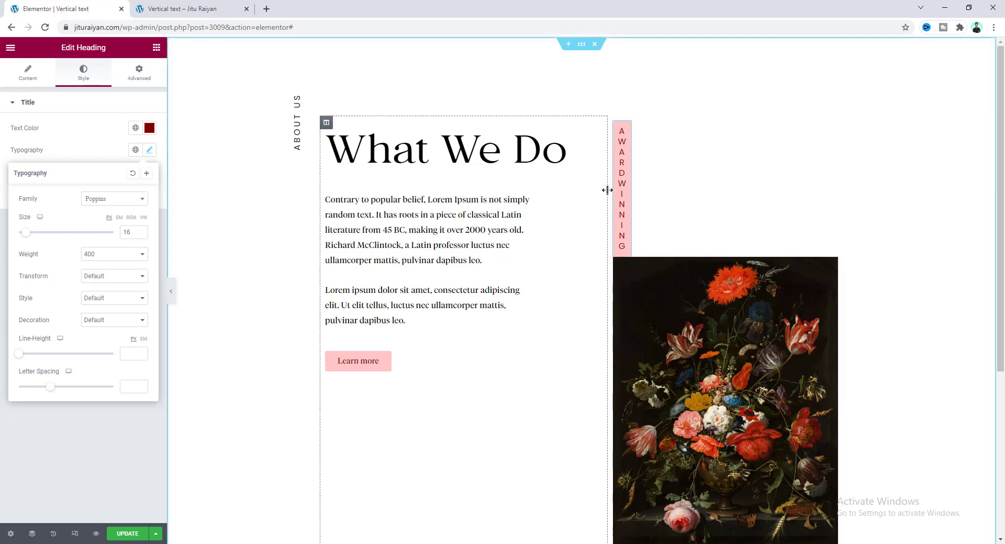
pyautogui.click(143, 339)
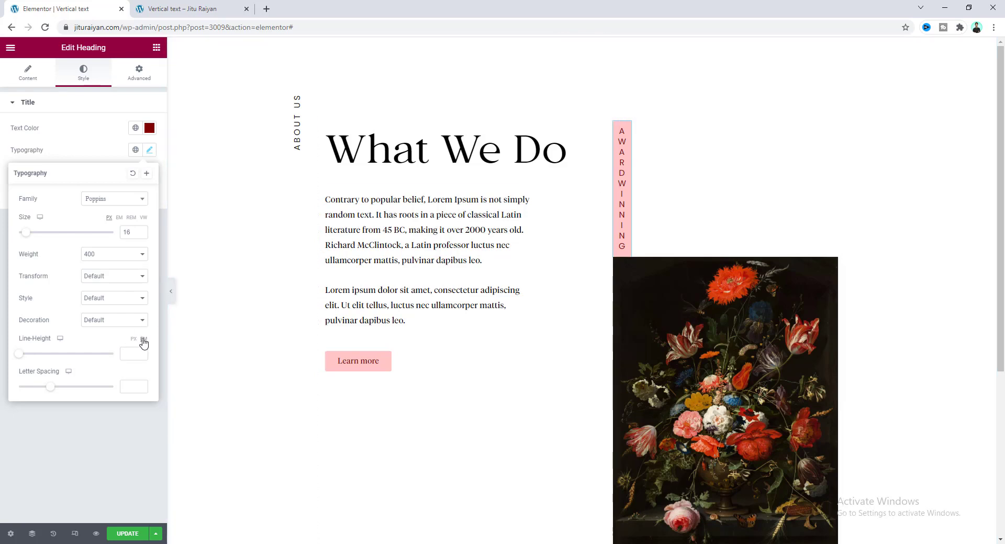
pyautogui.moveTo(19, 356); pyautogui.dragTo(32, 358)
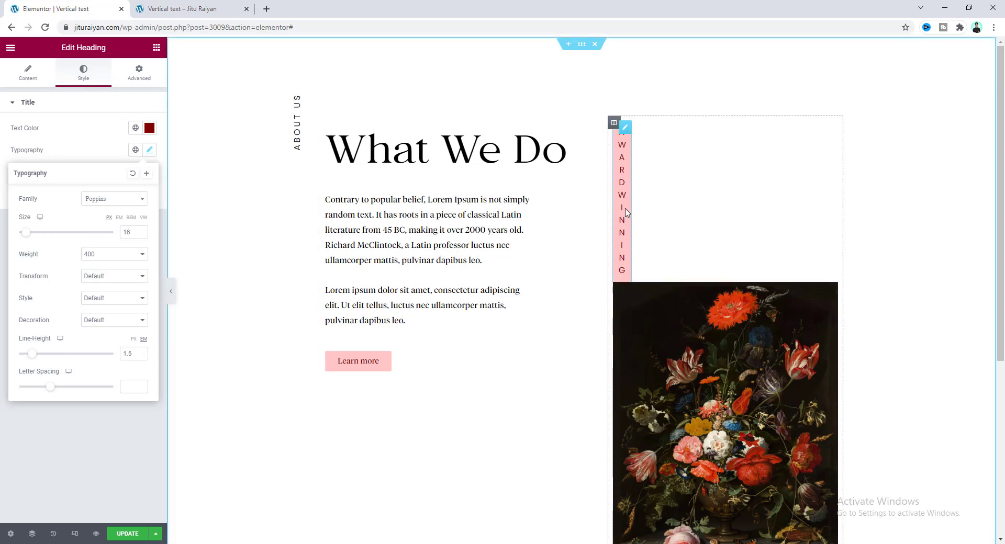
pyautogui.click(10, 76)
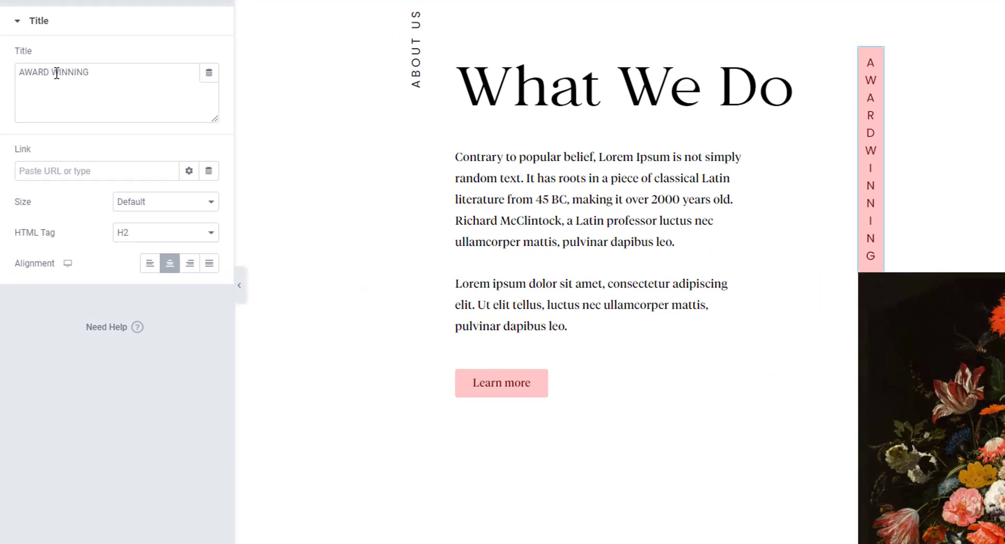
# Insert <br><br> line-break tags before WINNING in the AWARD WINNING title
pyautogui.click(49, 73)
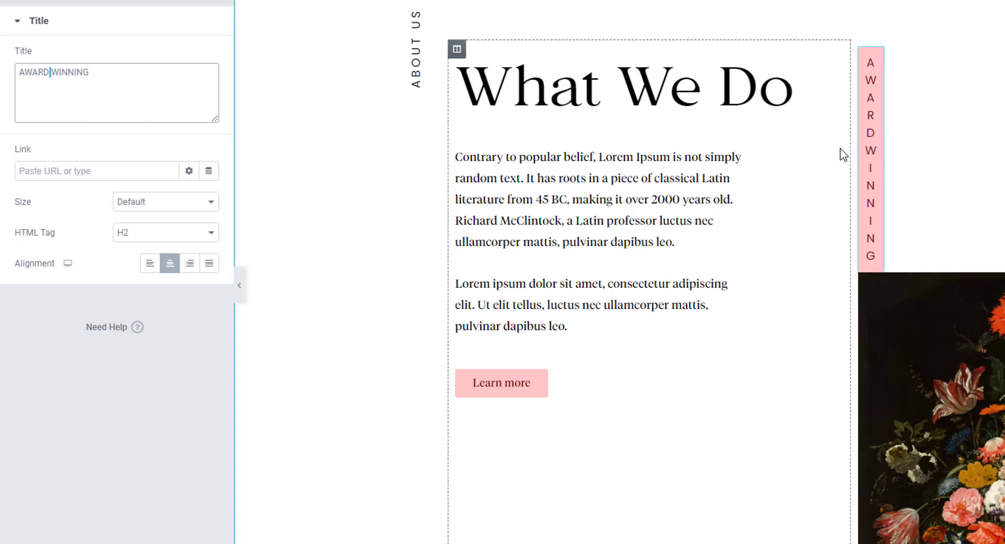
pyautogui.click(52, 72)
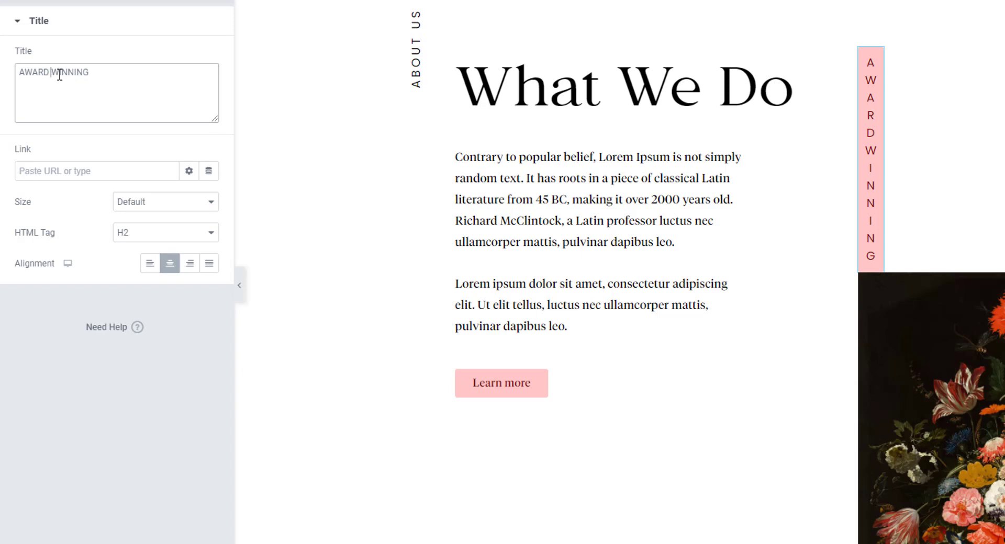
pyautogui.write('<>')
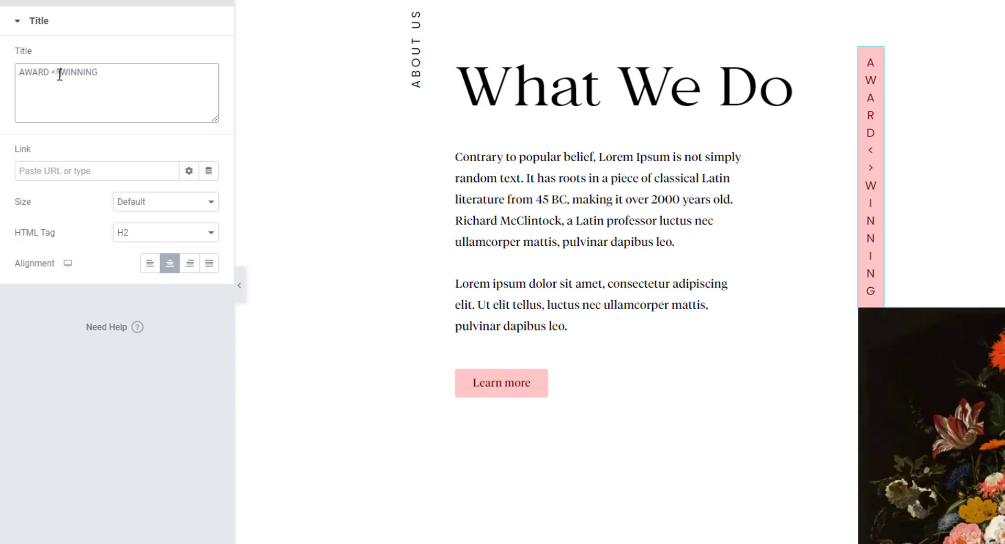
pyautogui.write('br')
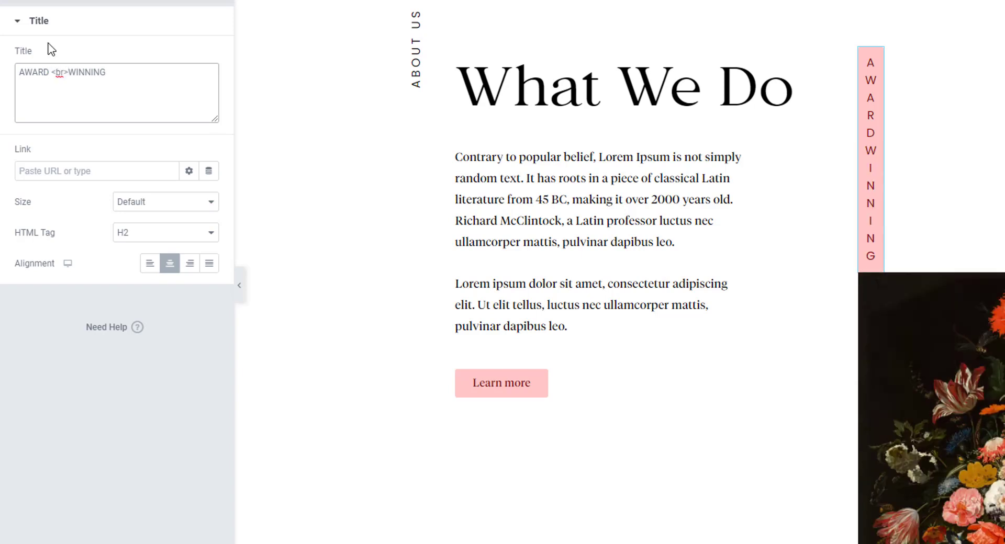
pyautogui.write('<>')
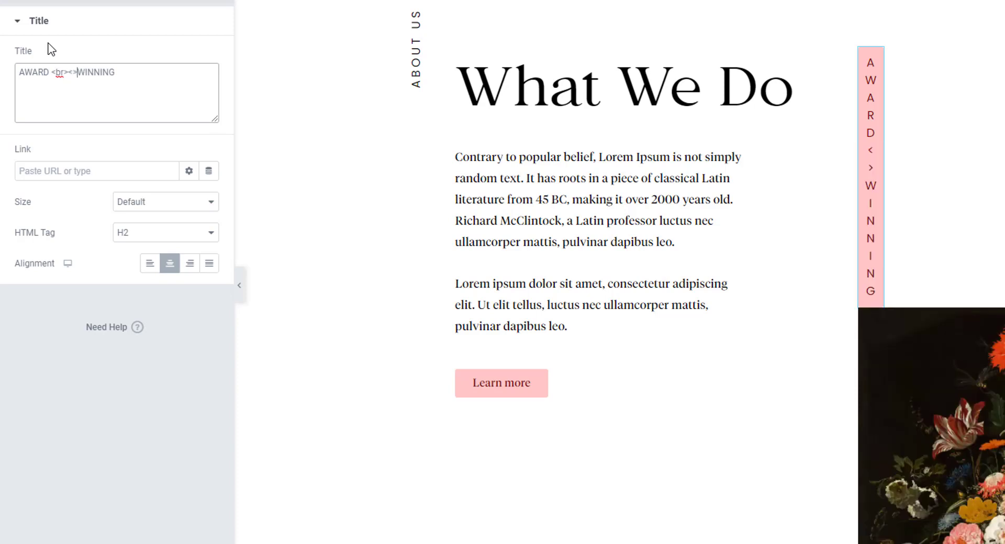
pyautogui.write('br')
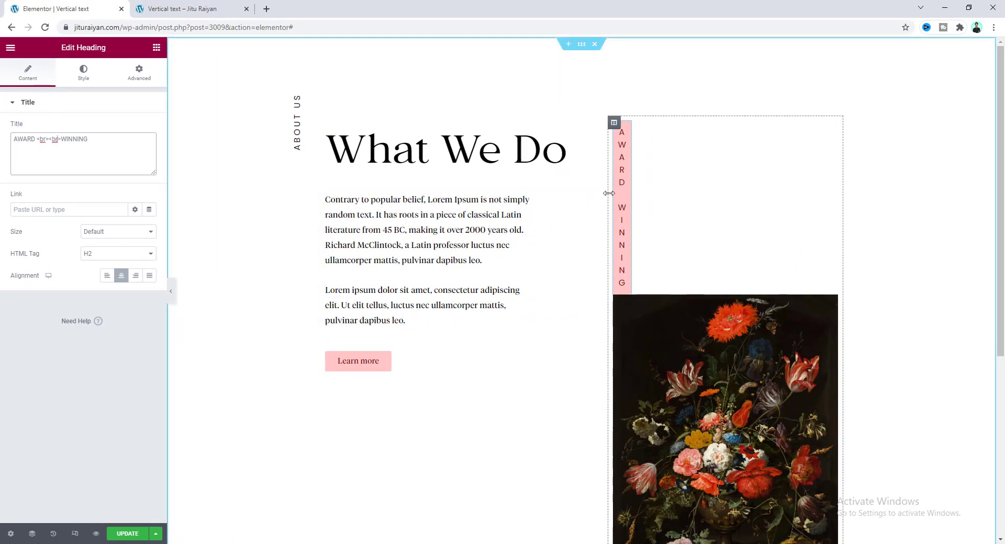
# Set the AWARD WINNING heading's Positioning to Absolute
pyautogui.click(139, 76)
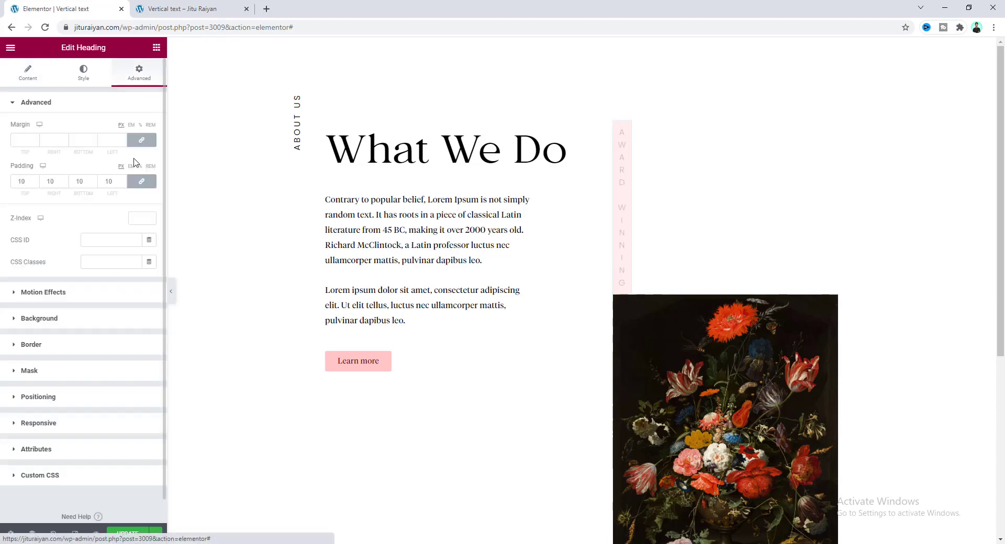
pyautogui.click(87, 396)
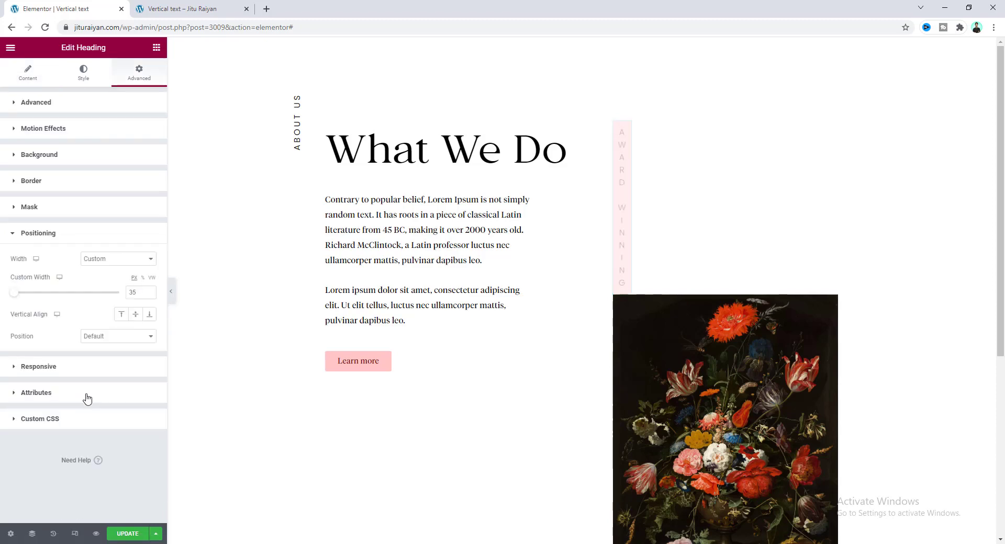
pyautogui.click(116, 336)
pyautogui.click(111, 355)
pyautogui.scroll(-1, 619, 266)
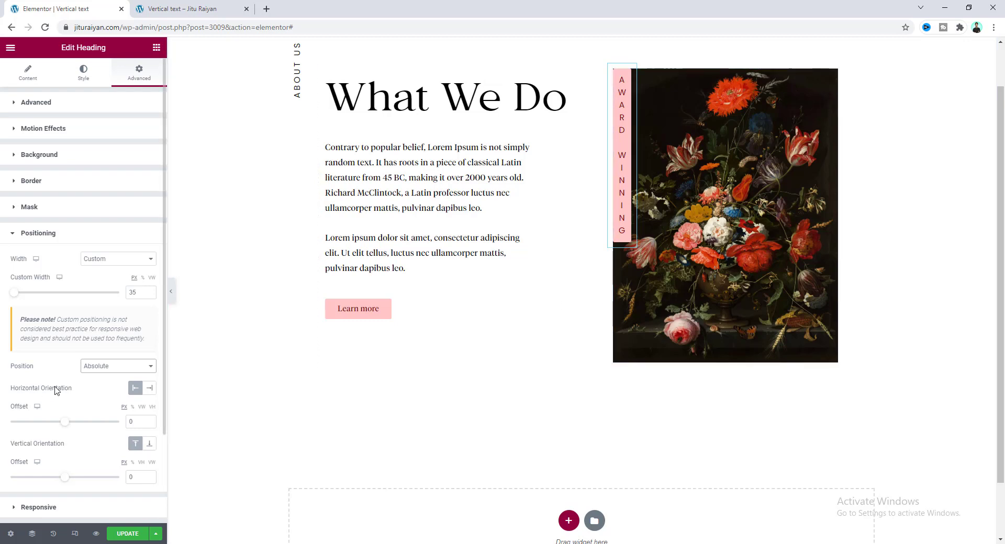
# Anchor the label to the right with horizontal offset -17 and vertical offset -35
pyautogui.click(150, 390)
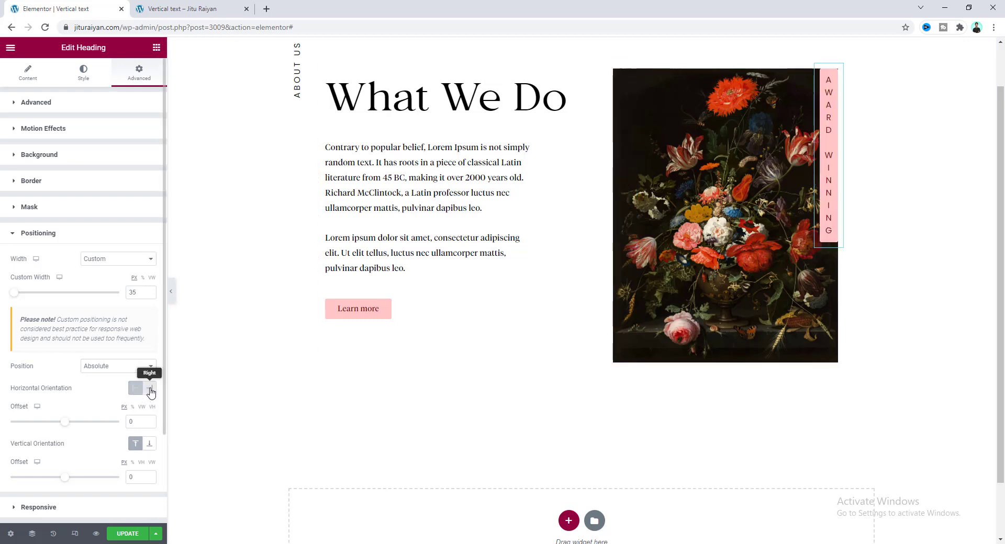
pyautogui.press('Down')
pyautogui.press('Down')
pyautogui.press('Down')
pyautogui.press('Down')
pyautogui.press('Down')
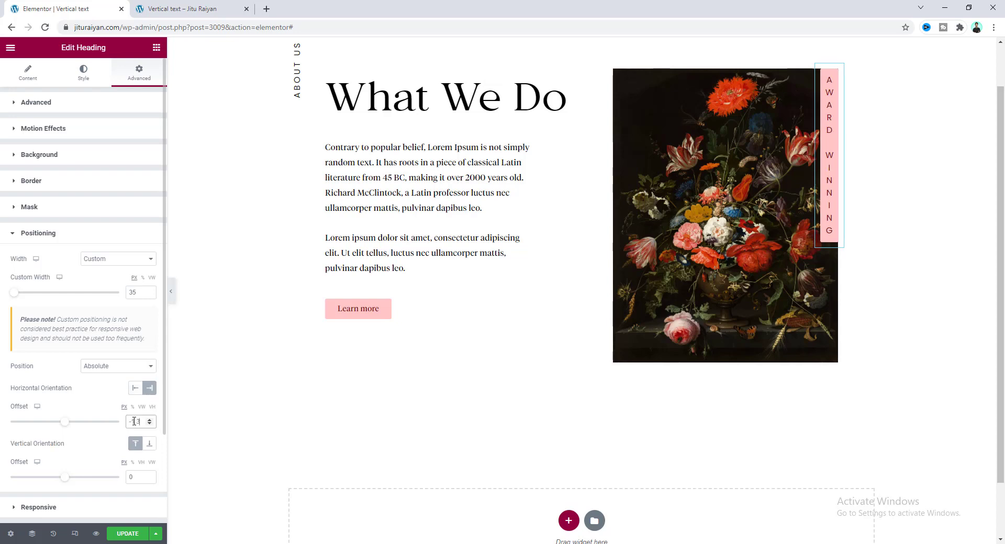
pyautogui.press('Down')
pyautogui.press('Down')
pyautogui.press('Down')
pyautogui.press('Down')
pyautogui.press('Down')
pyautogui.press('Down')
pyautogui.press('Down')
pyautogui.press('Down')
pyautogui.press('Down')
pyautogui.press('Down')
pyautogui.press('Down')
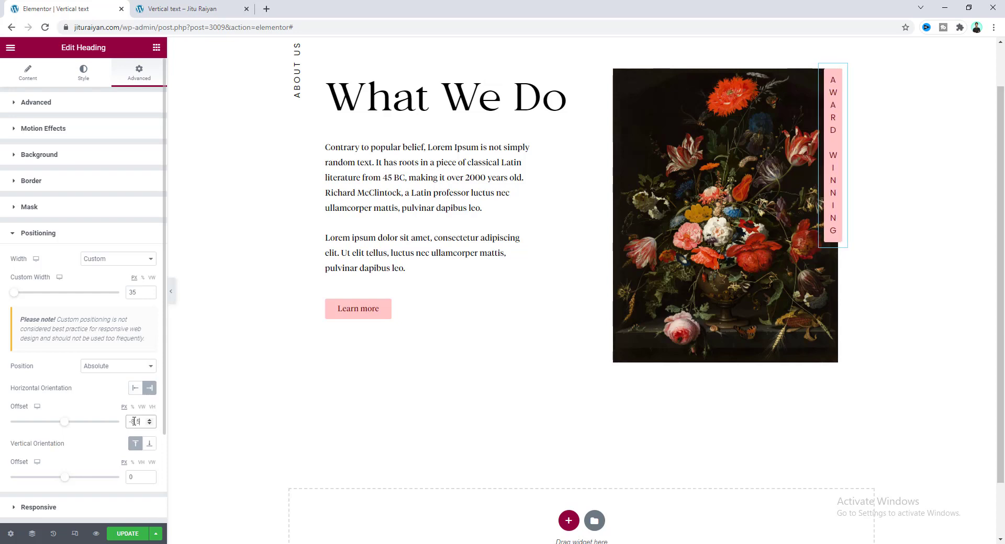
pyautogui.press('BackSpace')
pyautogui.press('BackSpace')
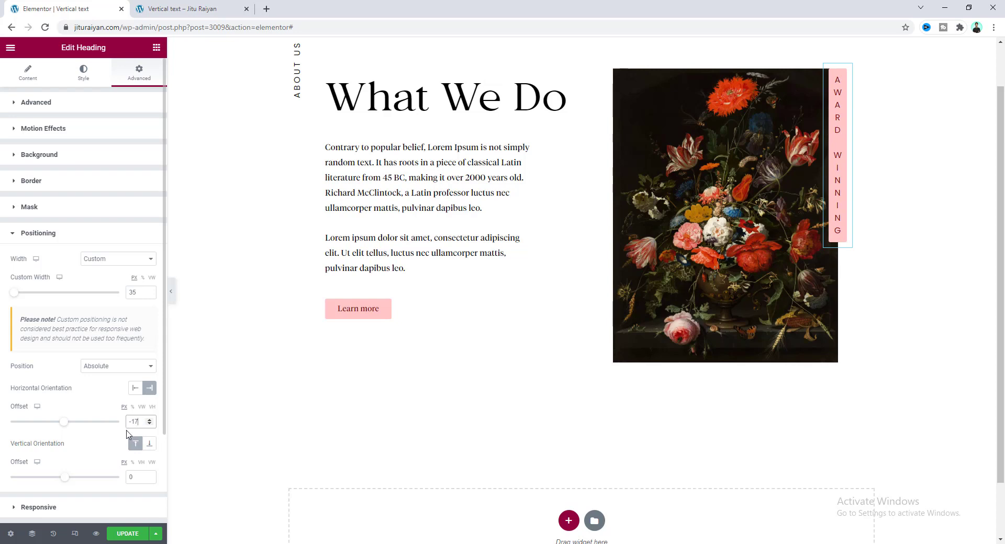
pyautogui.press('Down')
pyautogui.press('Down')
pyautogui.press('Down')
pyautogui.press('Down')
pyautogui.press('Down')
pyautogui.press('Down')
pyautogui.press('Down')
pyautogui.press('Down')
pyautogui.press('Down')
pyautogui.press('Down')
pyautogui.press('Down')
pyautogui.press('Down')
pyautogui.press('Down')
pyautogui.press('Down')
pyautogui.press('Down')
pyautogui.press('Down')
pyautogui.press('Down')
pyautogui.press('Down')
pyautogui.press('Down')
pyautogui.press('Down')
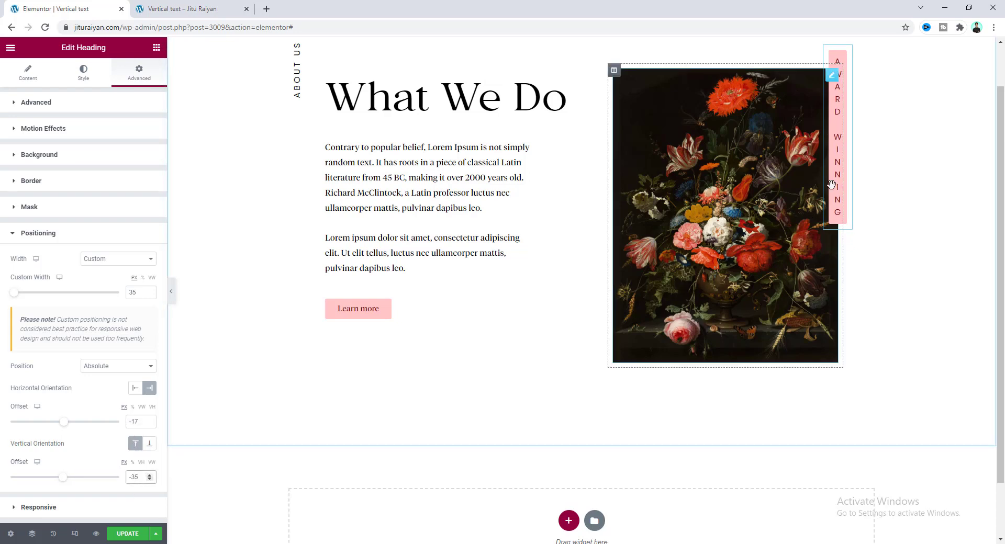
pyautogui.scroll(1, 804, 187)
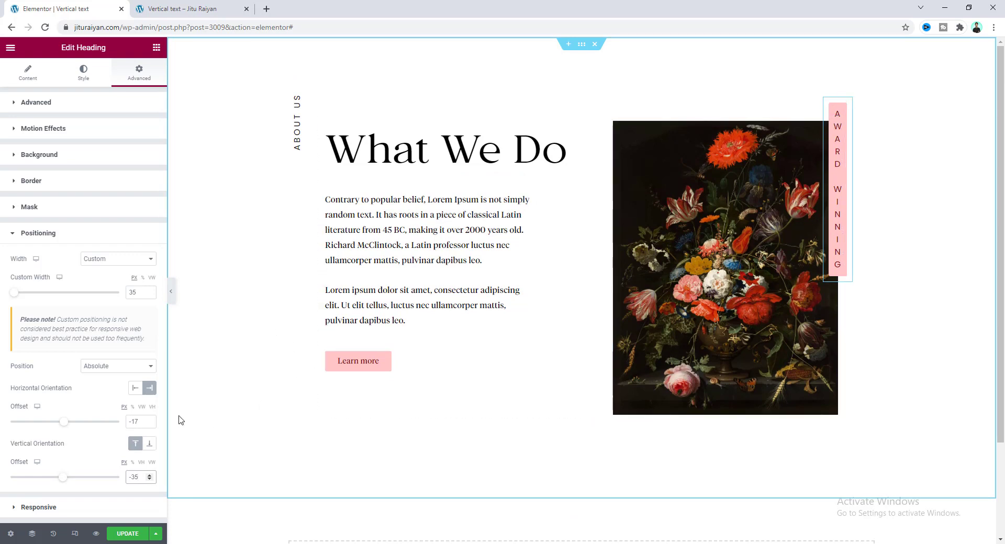
# Preview the page at tablet width 768 and select the ABOUT US heading
pyautogui.click(74, 534)
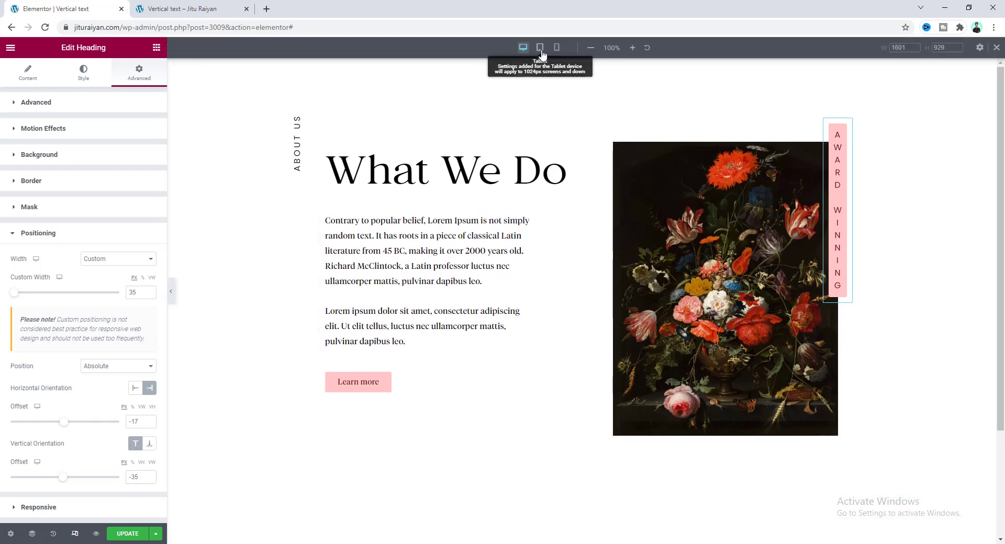
pyautogui.click(541, 50)
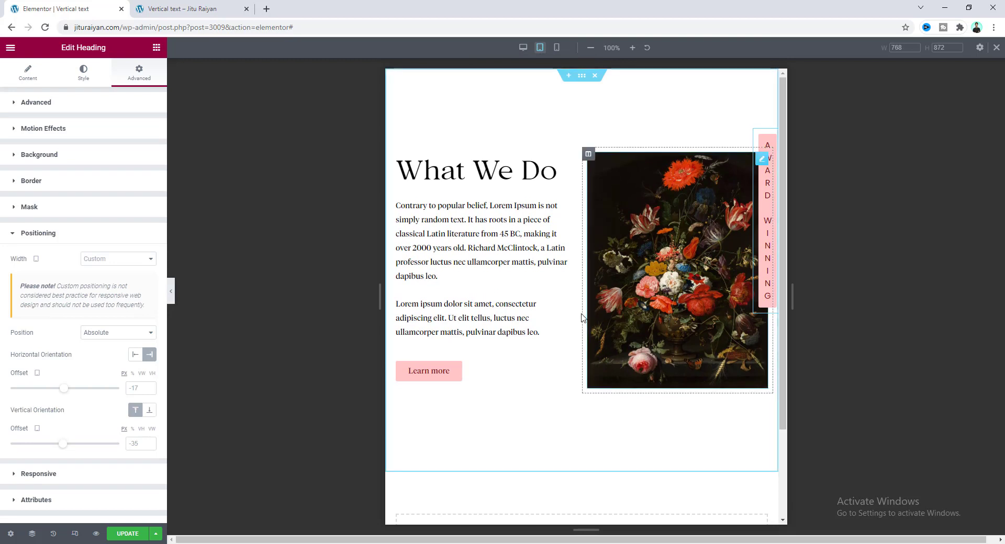
pyautogui.click(518, 333)
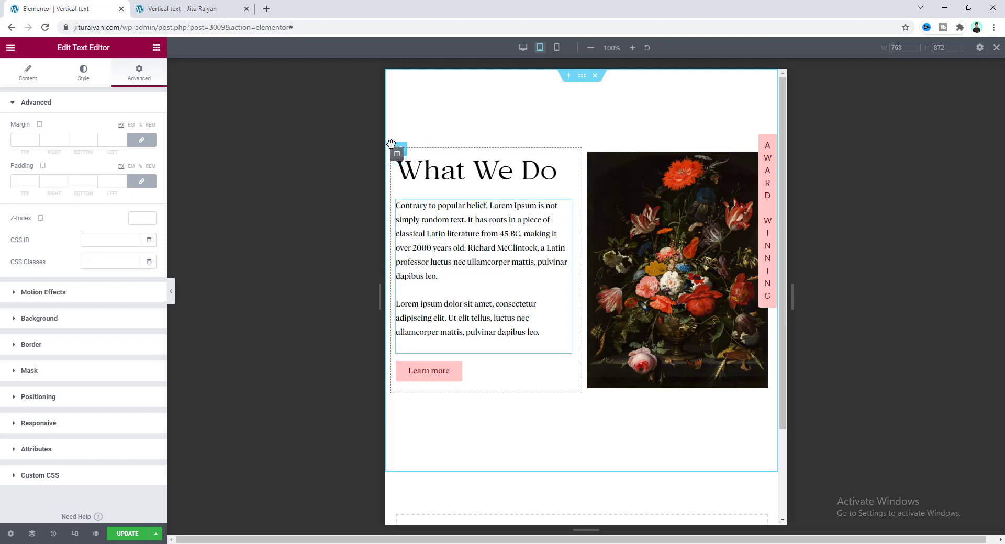
pyautogui.moveTo(400, 149); pyautogui.dragTo(439, 117)
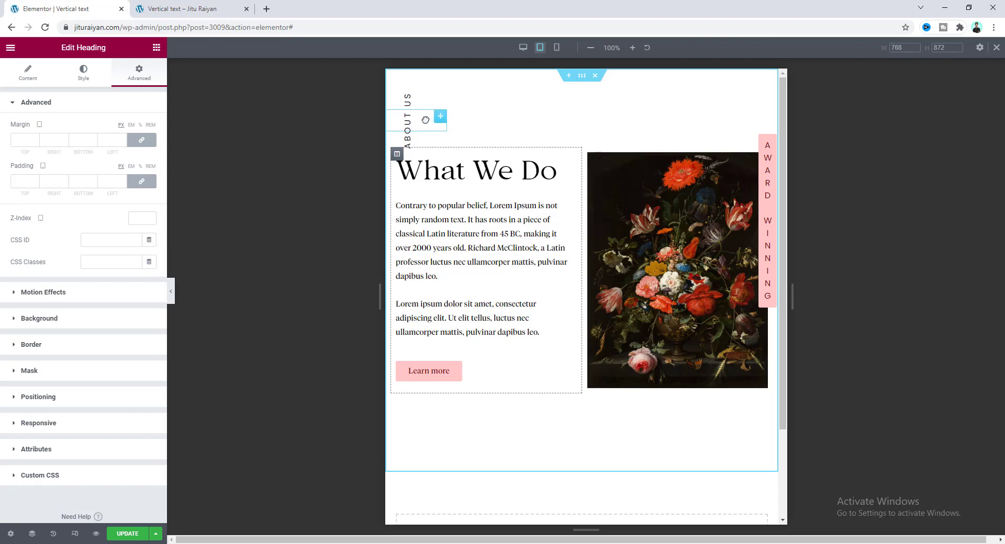
pyautogui.click(81, 480)
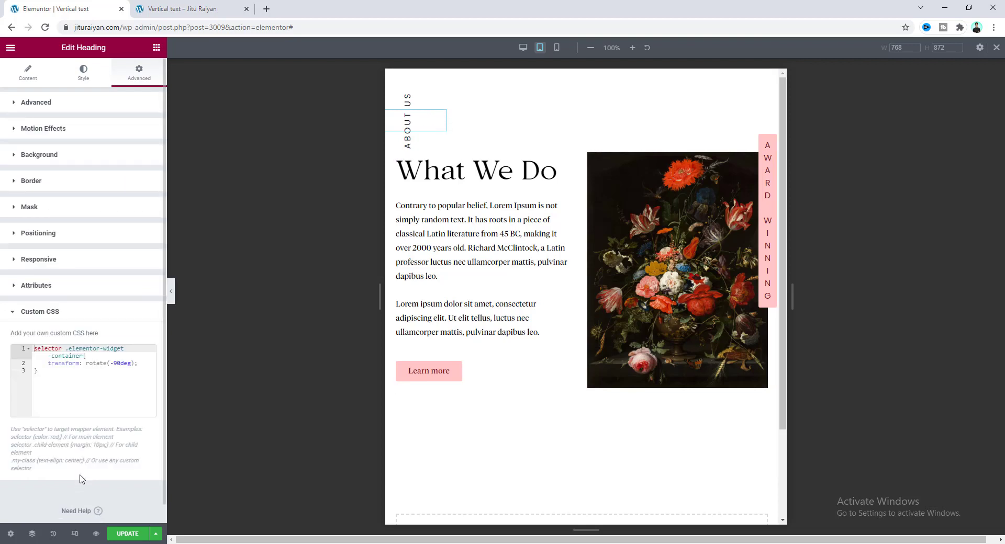
pyautogui.click(46, 373)
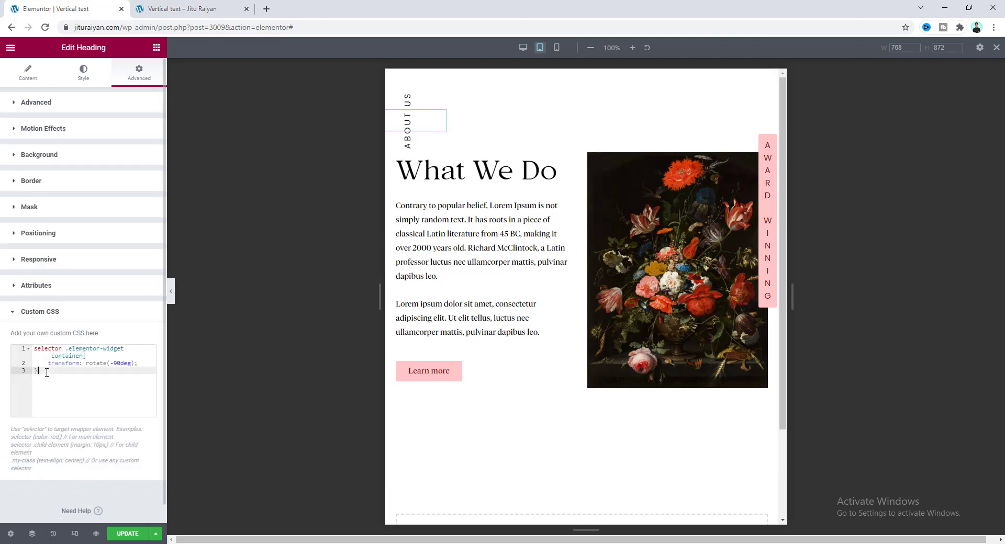
pyautogui.press('Return')
pyautogui.press('Return')
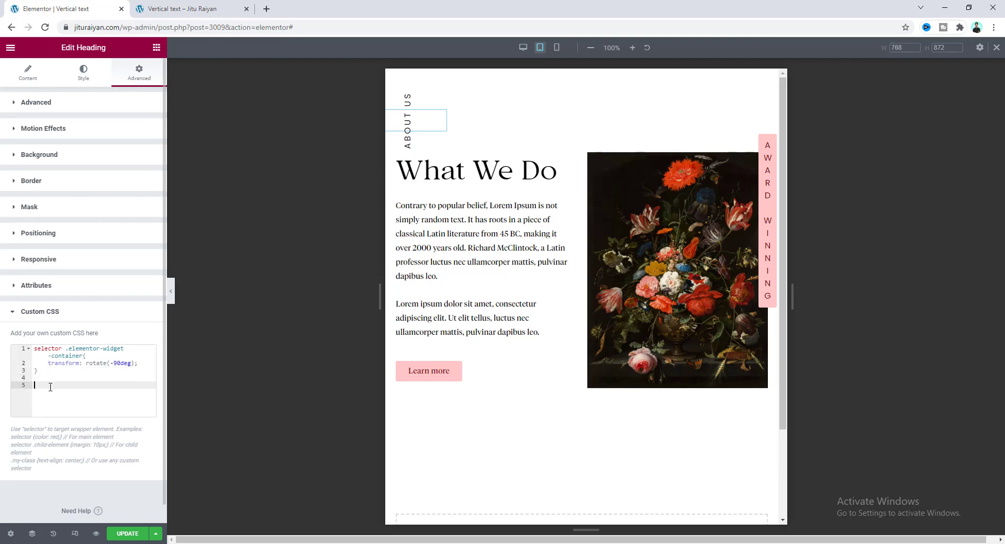
pyautogui.write('@media (max-width: 1024px){ selector{     position: static !important;     padding: 0 !important; } selector .elementor-widget-container{     transform: rotate(0deg); } }')
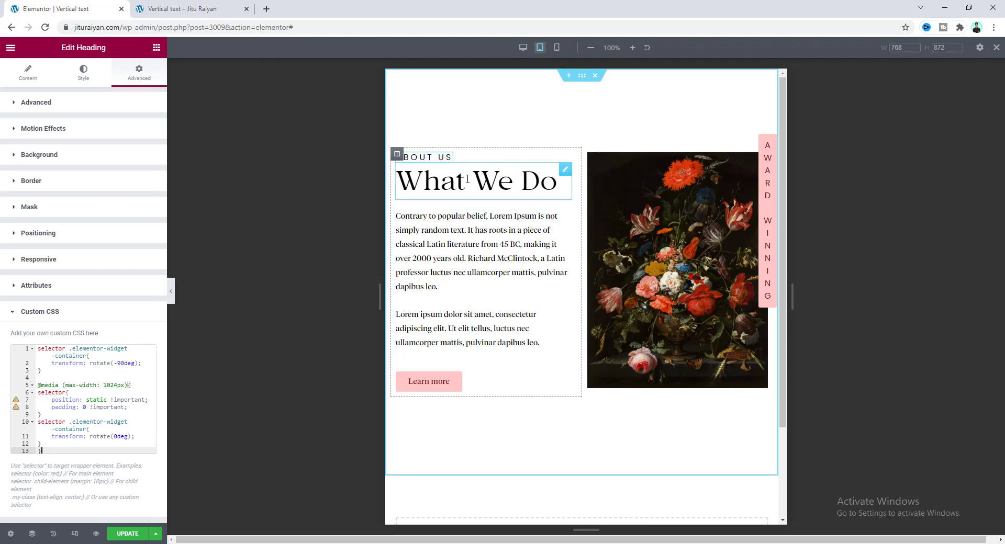
pyautogui.scroll(-1, 84, 314)
pyautogui.click(84, 331)
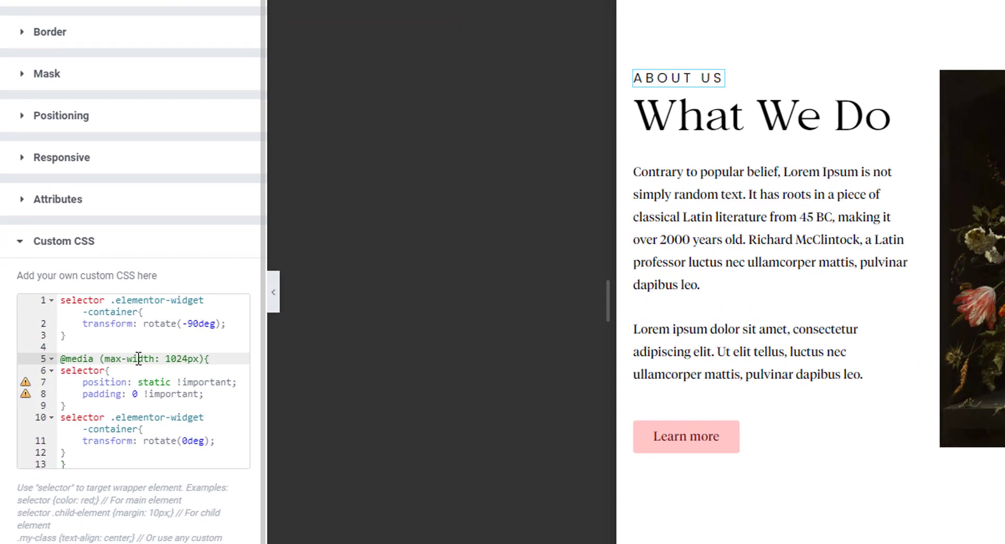
pyautogui.click(182, 358)
pyautogui.moveTo(166, 359); pyautogui.dragTo(196, 360)
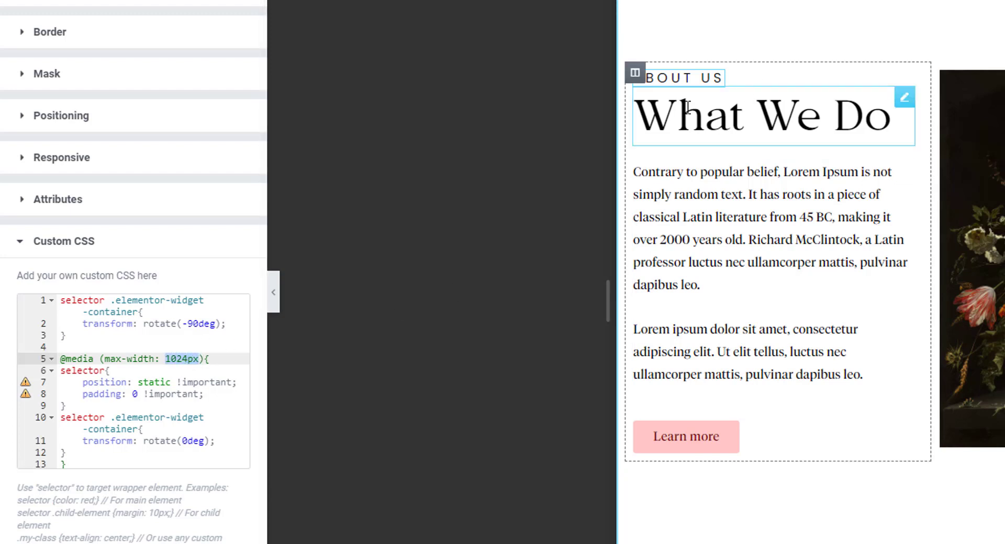
pyautogui.click(148, 385)
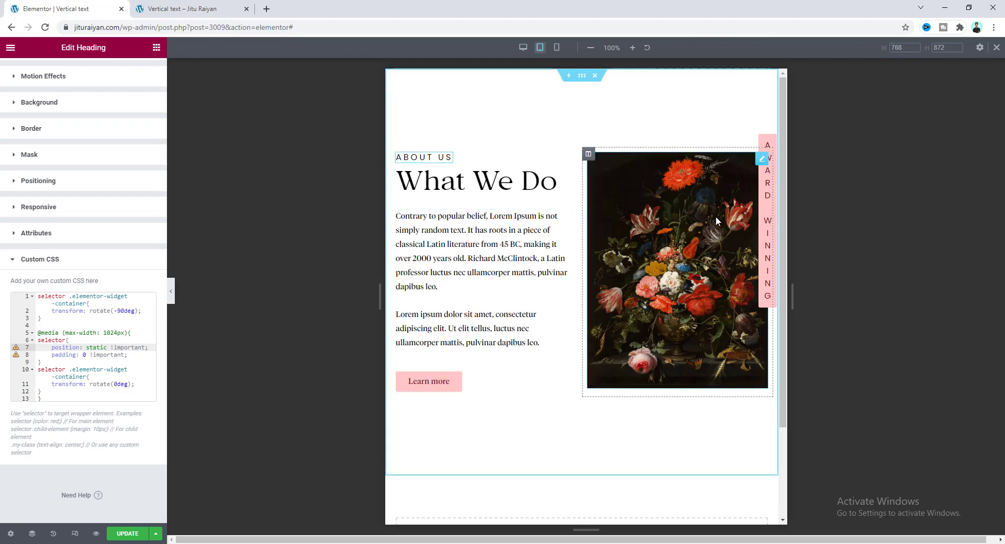
# Give the AWARD WINNING label a -10 horizontal offset and preview at 360px mobile width
pyautogui.click(757, 222)
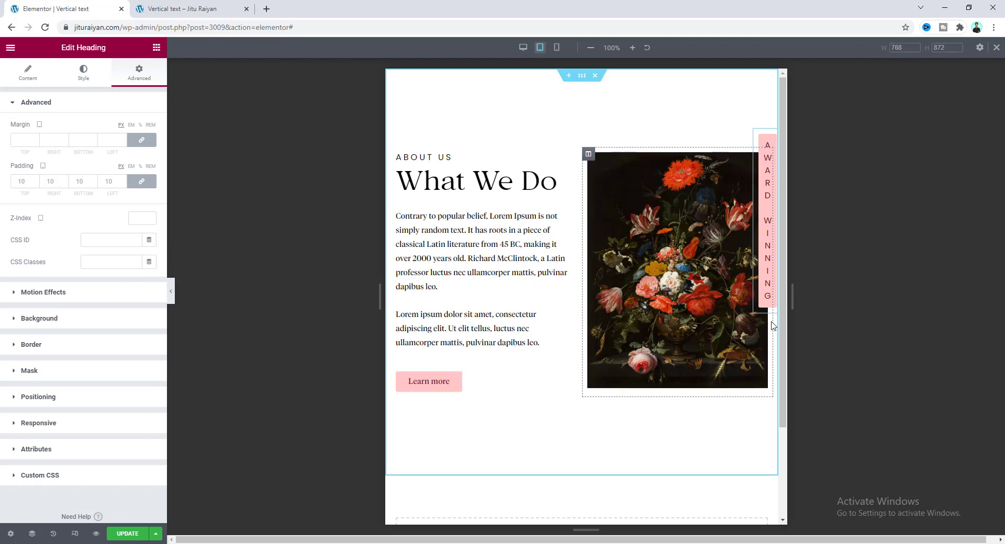
pyautogui.click(53, 397)
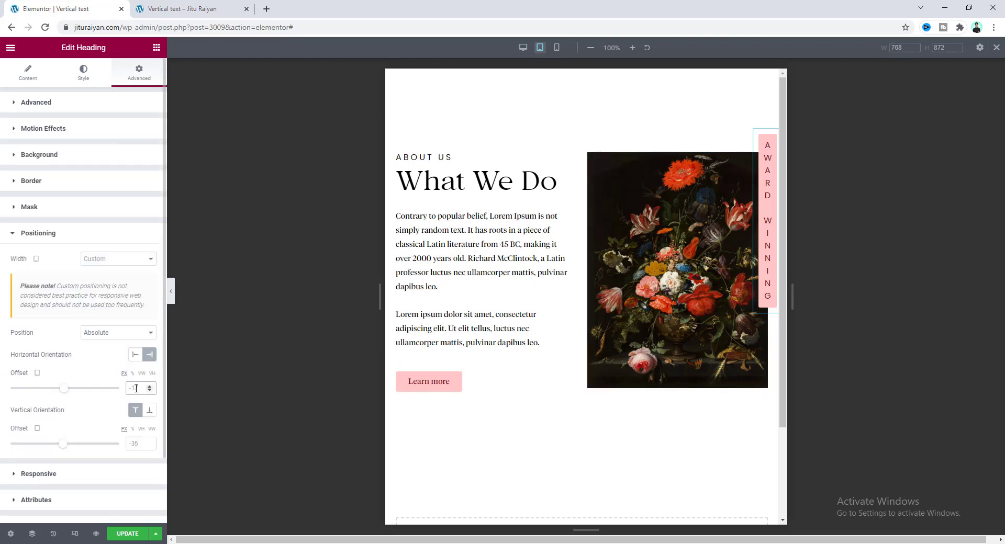
pyautogui.press('BackSpace')
pyautogui.press('BackSpace')
pyautogui.write('10')
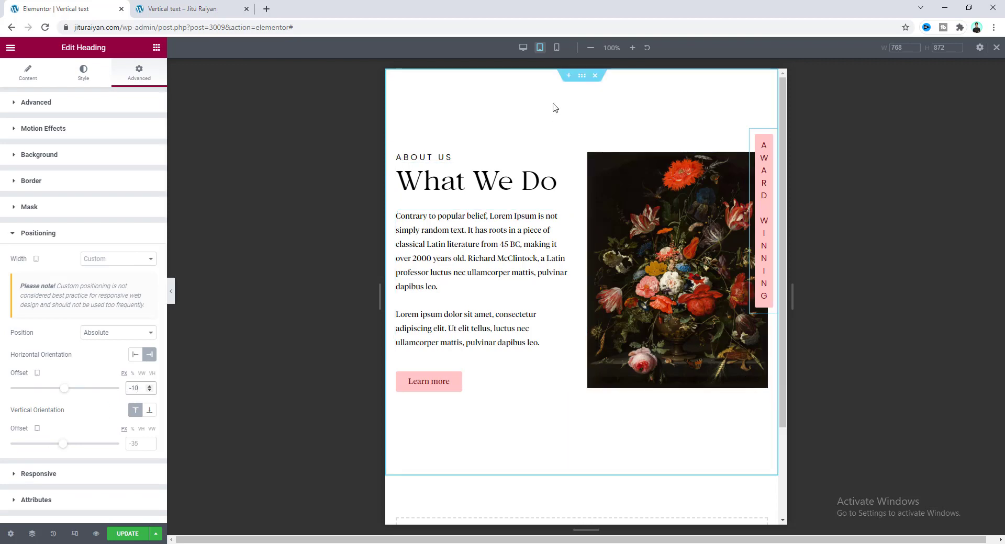
pyautogui.click(557, 48)
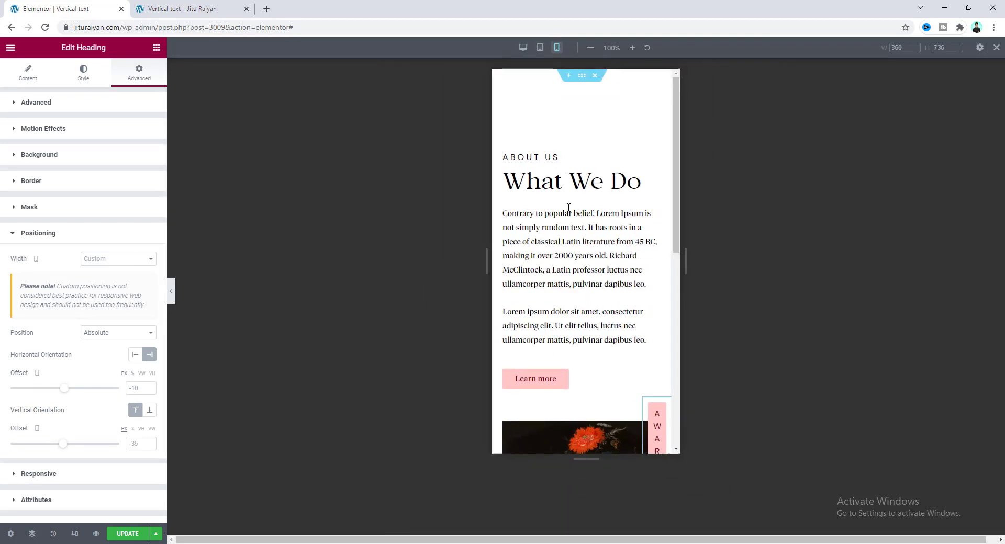
# Check the mobile preview, save the page with UPDATE, and go to the preview tab
pyautogui.scroll(-5, 569, 285)
pyautogui.scroll(-2, 568, 285)
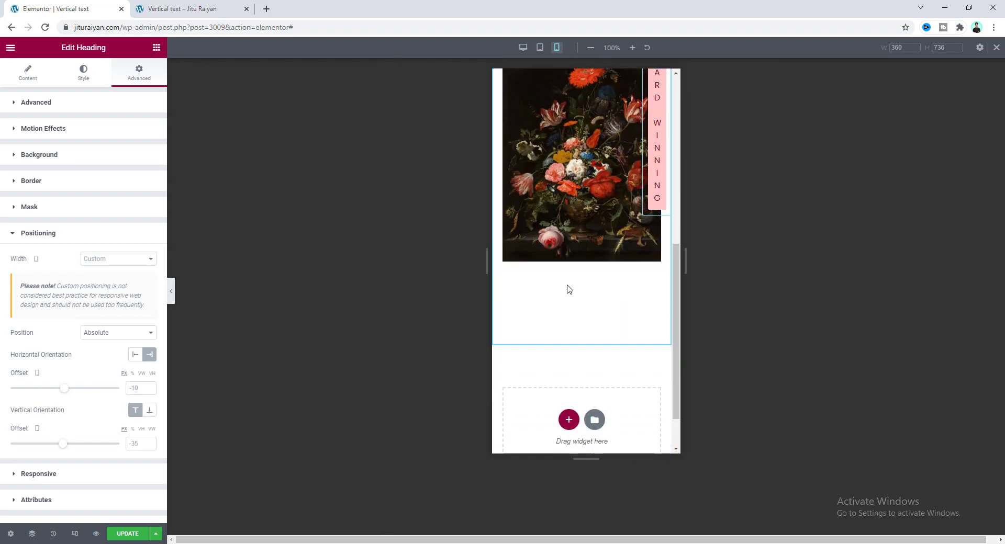
pyautogui.scroll(7, 547, 280)
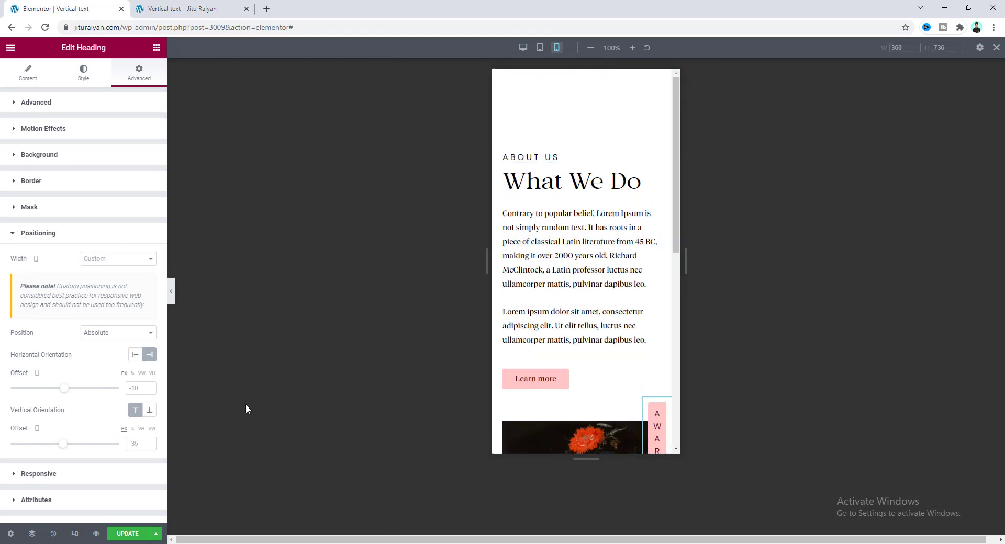
pyautogui.click(132, 538)
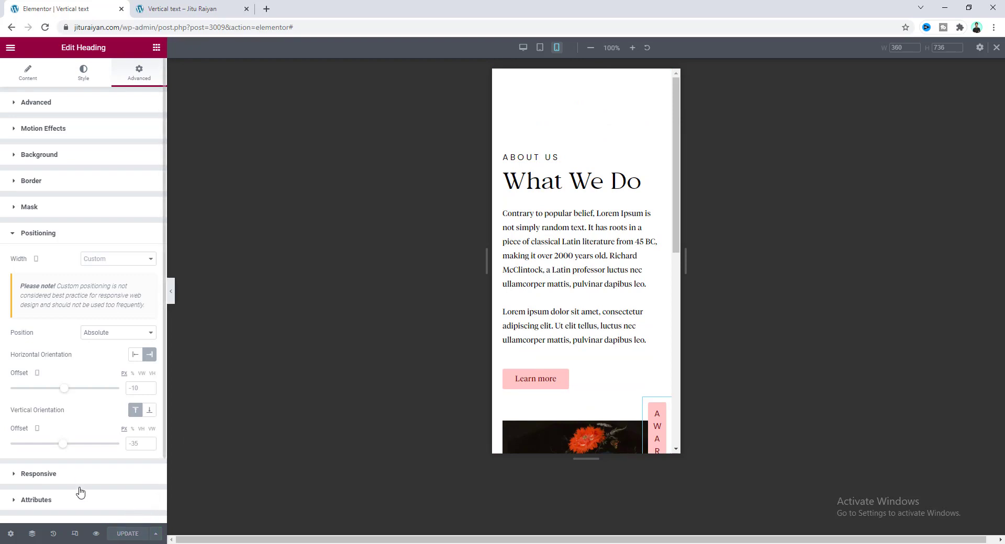
pyautogui.click(179, 3)
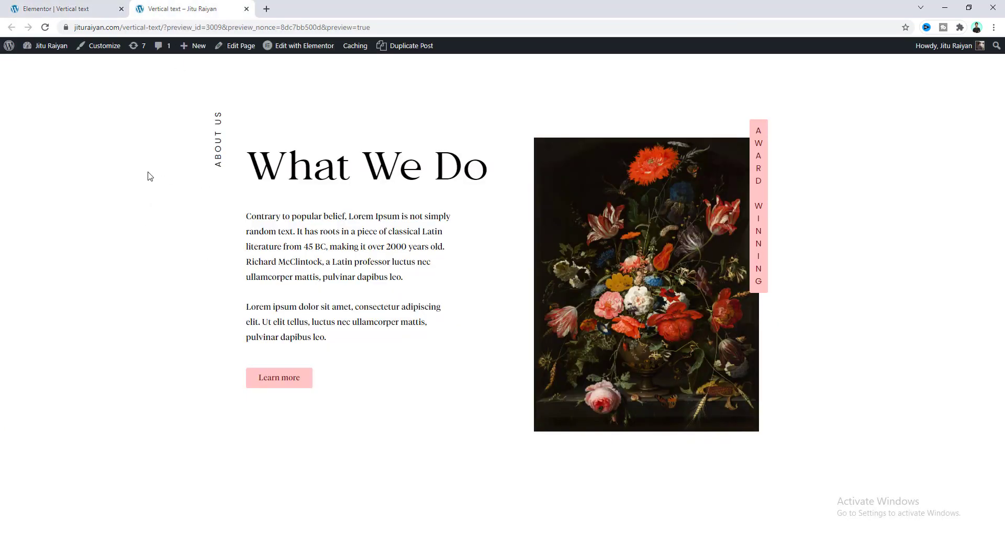
# Test the preview in Chrome's DevTools responsive viewport resized to 1180px wide
pyautogui.rightClick(155, 195)
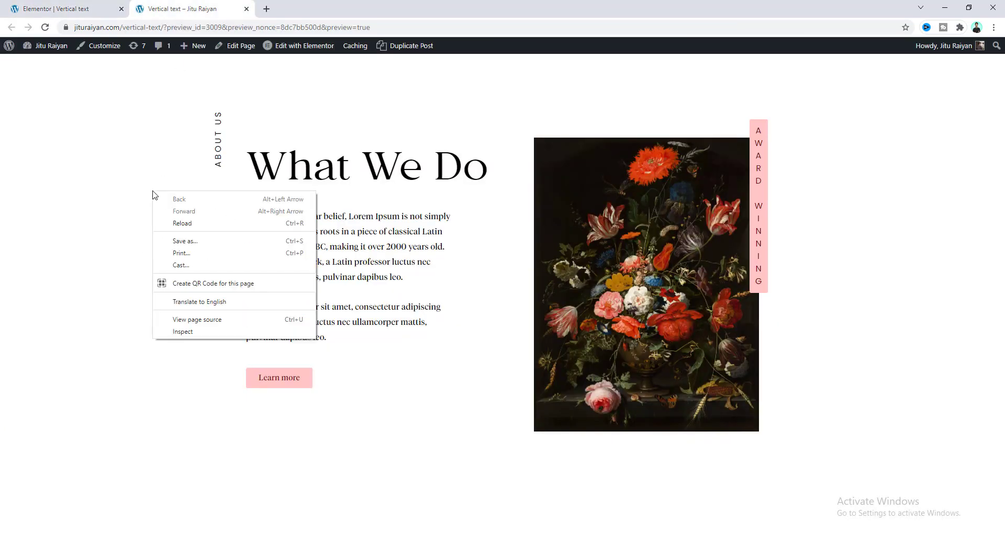
pyautogui.click(203, 334)
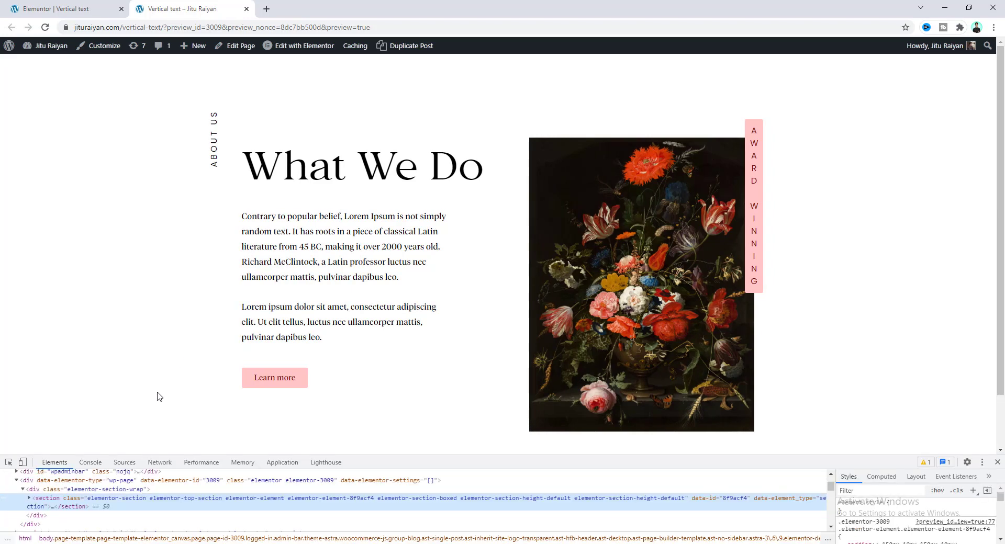
pyautogui.click(22, 463)
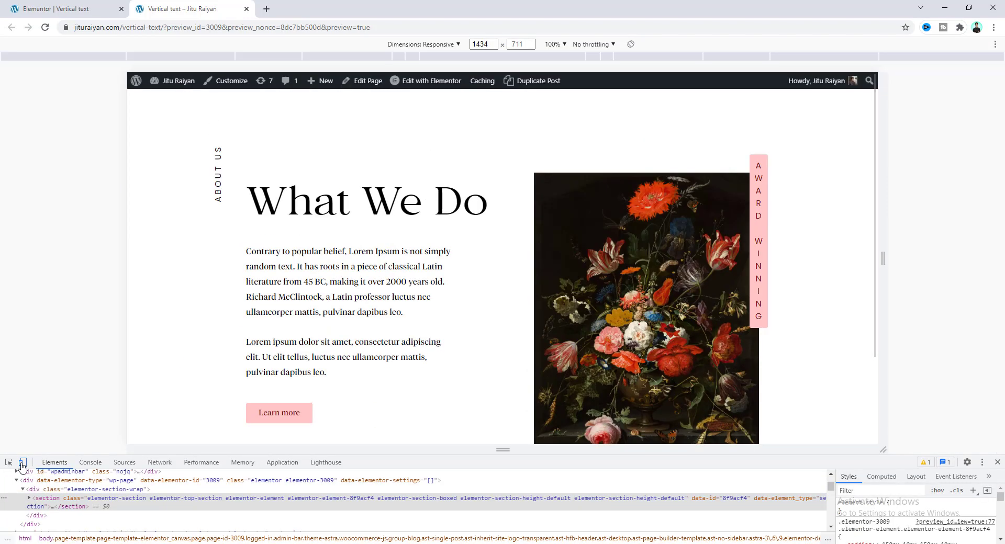
pyautogui.moveTo(884, 263); pyautogui.dragTo(800, 245)
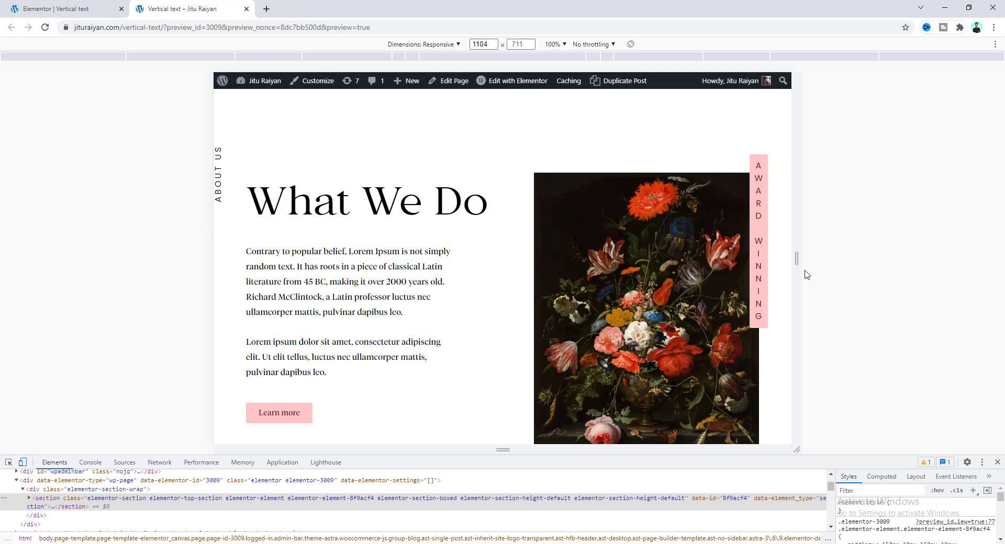
pyautogui.moveTo(796, 258); pyautogui.dragTo(818, 264)
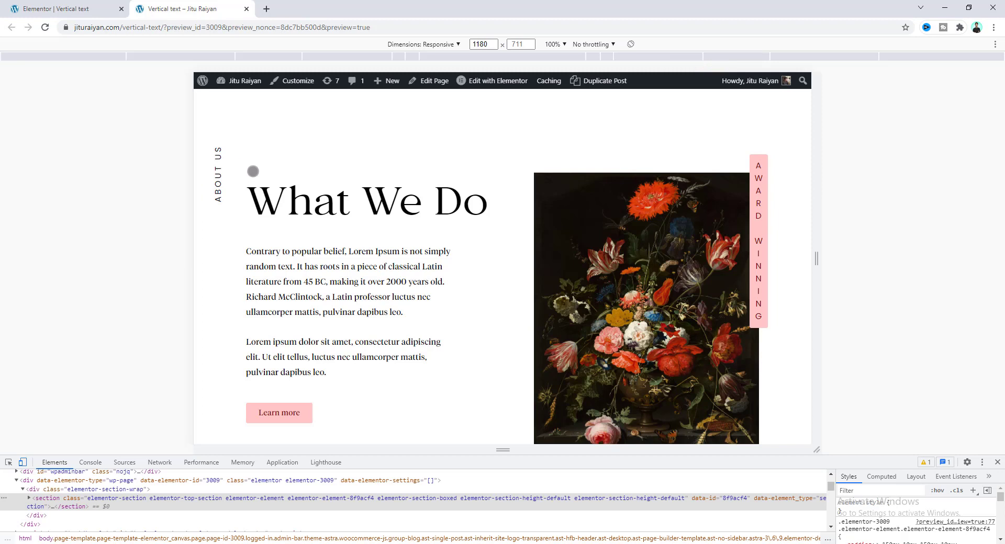
pyautogui.doubleClick(478, 45)
pyautogui.click(62, 9)
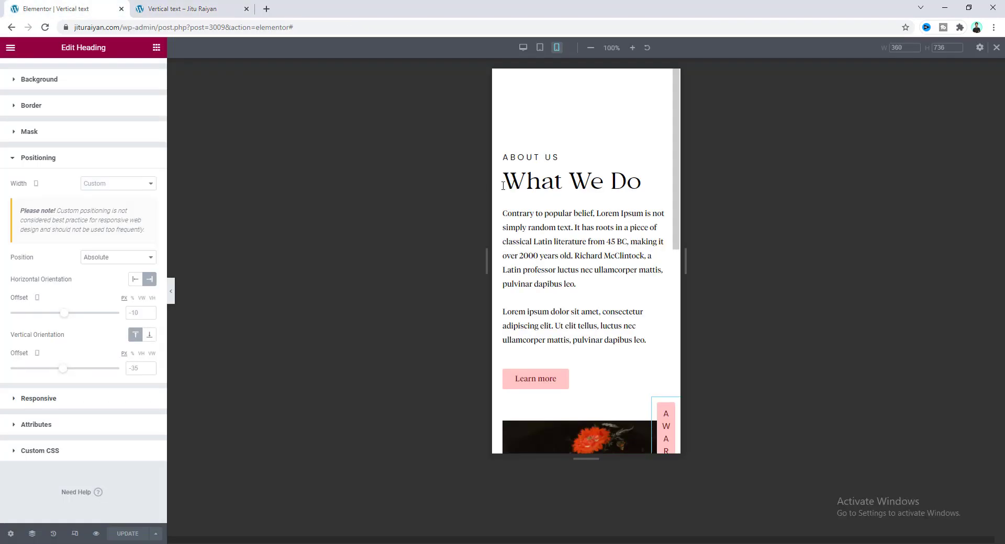
# Change the ABOUT US media-query breakpoint from 1024 to 1180 and save with UPDATE
pyautogui.click(539, 158)
pyautogui.click(79, 476)
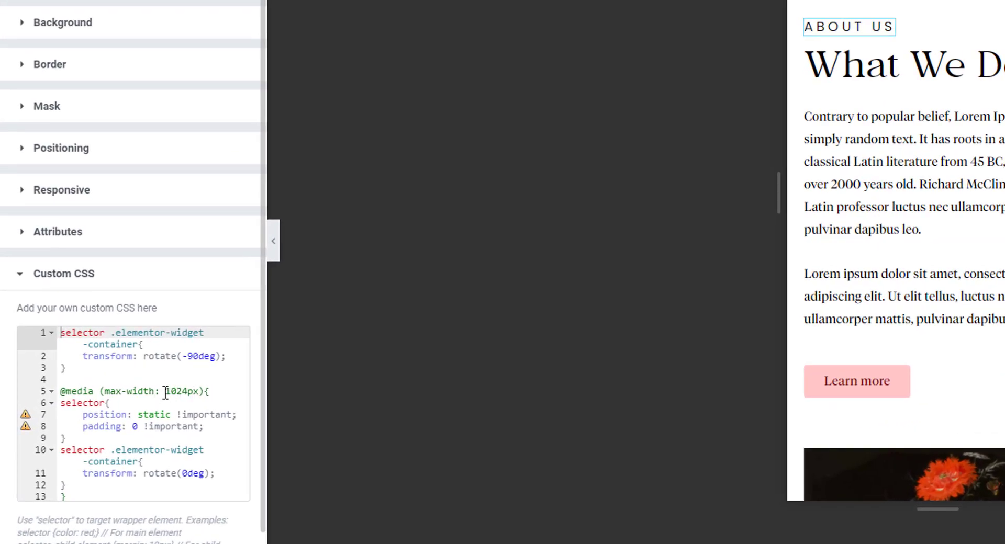
pyautogui.moveTo(166, 392); pyautogui.dragTo(188, 393)
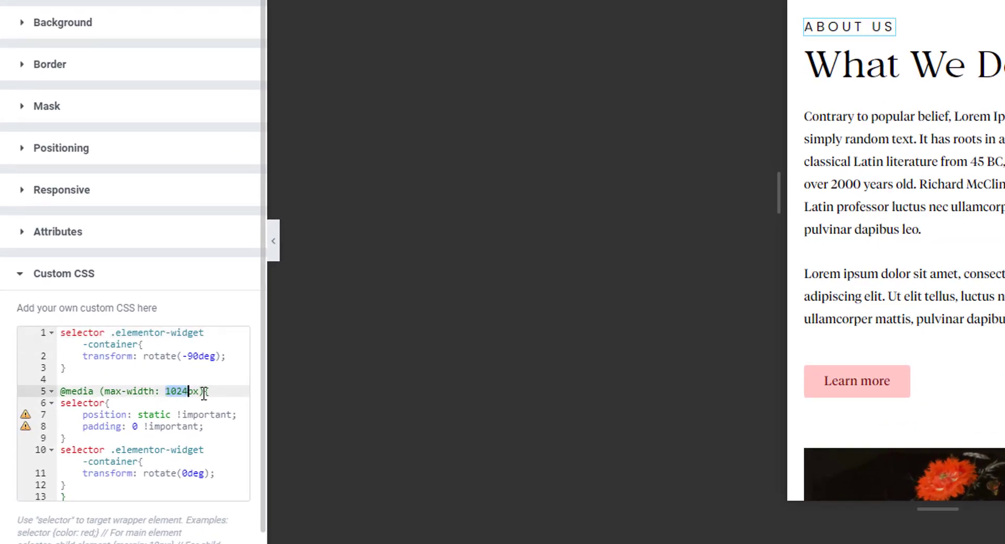
pyautogui.write('1180')
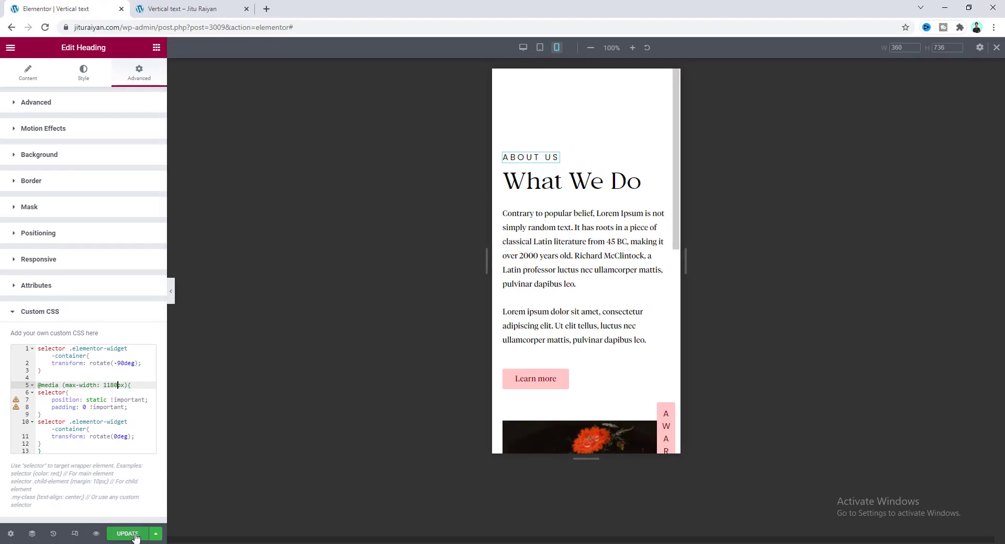
pyautogui.click(128, 534)
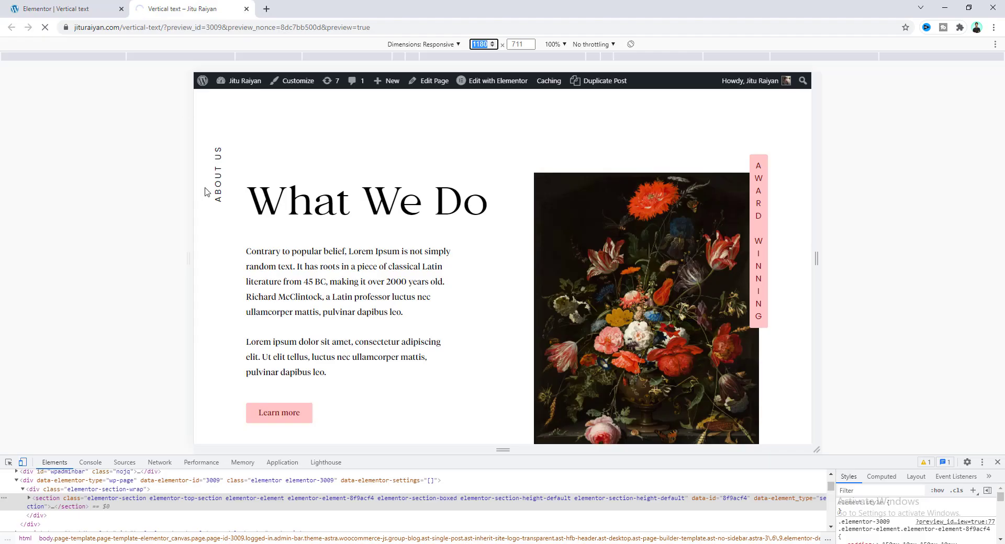
# Reload the preview and widen the viewport past 1180px to watch ABOUT US turn vertical
pyautogui.hotkey('ctrl', 'Tab')
pyautogui.press('F5')
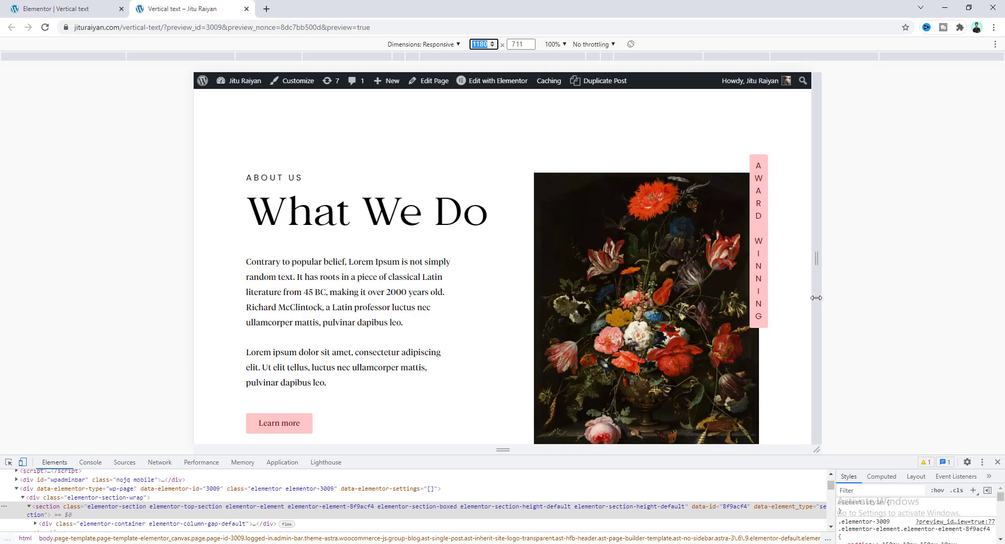
pyautogui.moveTo(816, 297); pyautogui.dragTo(820, 298)
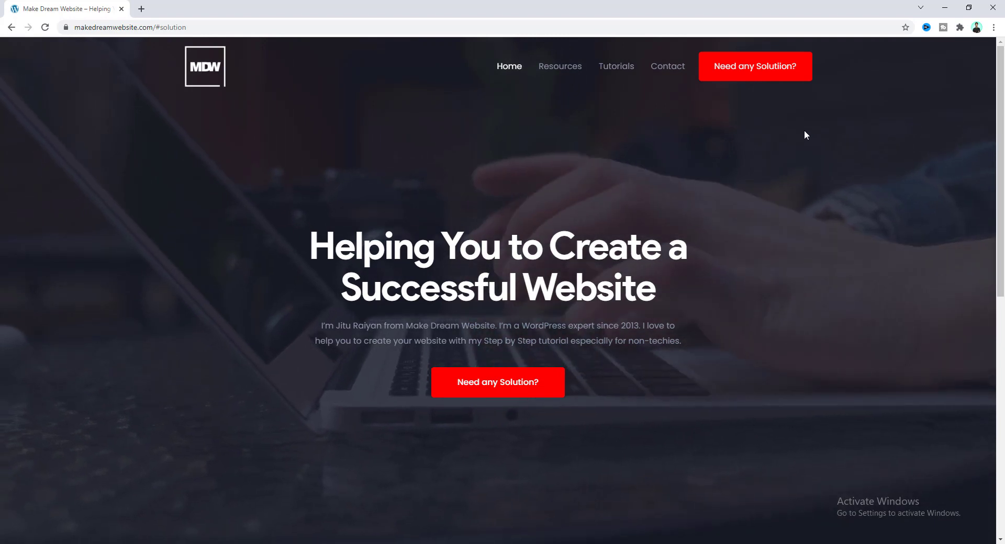
# Open the Request a Quote popup from the header's 'Need any Solution?' button
pyautogui.click(772, 70)
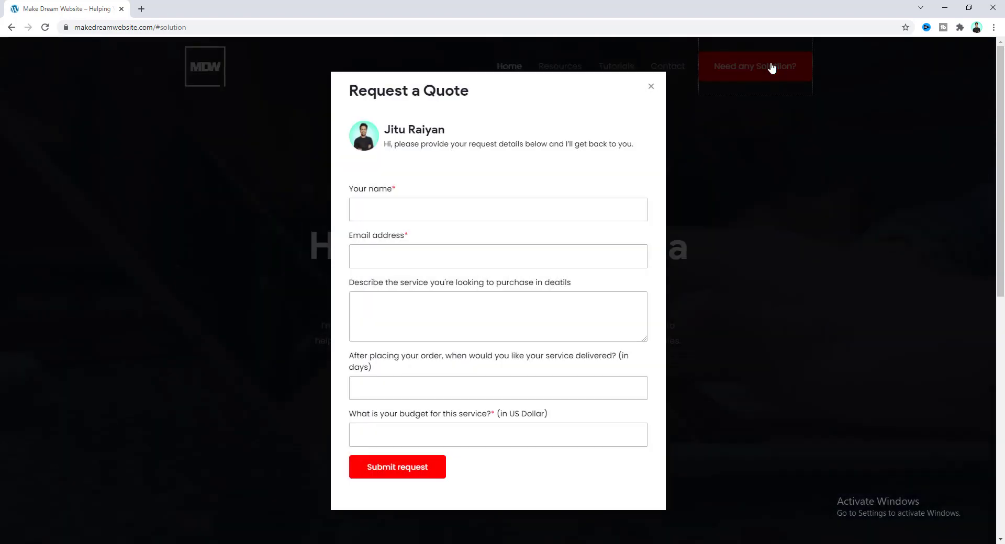